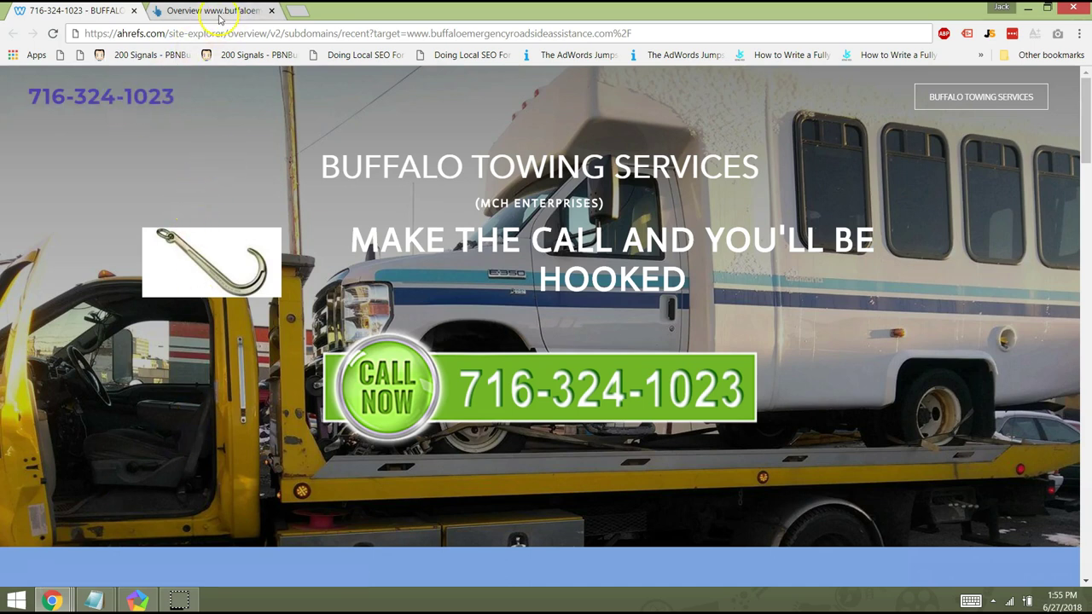
Step: Open the site's Ahrefs overview and set the Referring domains chart to All time
{"action": "left_click", "coordinate": [218, 12]}
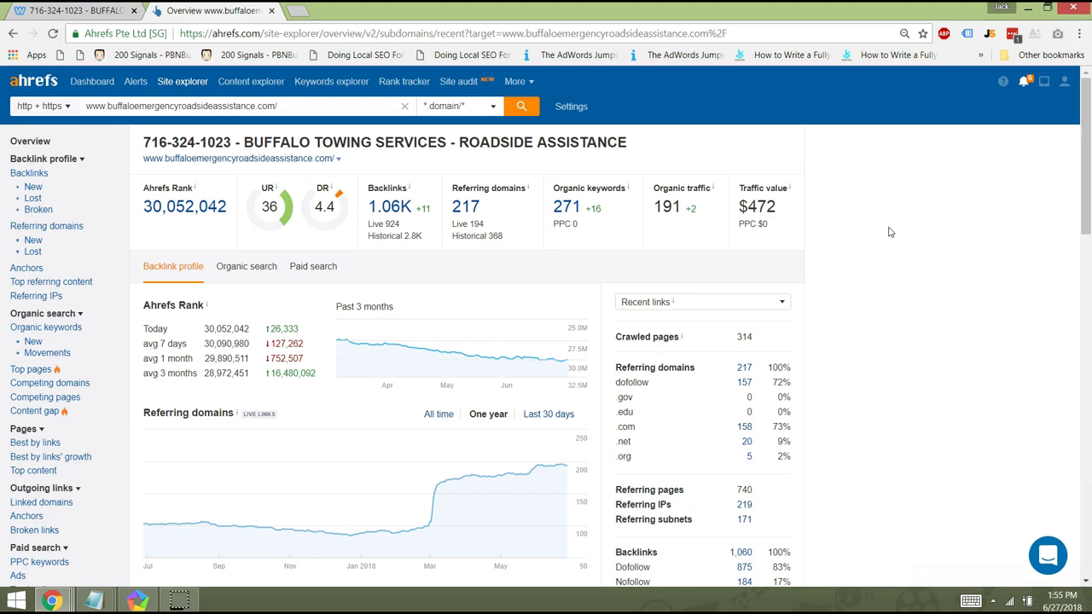
{"action": "left_click", "coordinate": [435, 414]}
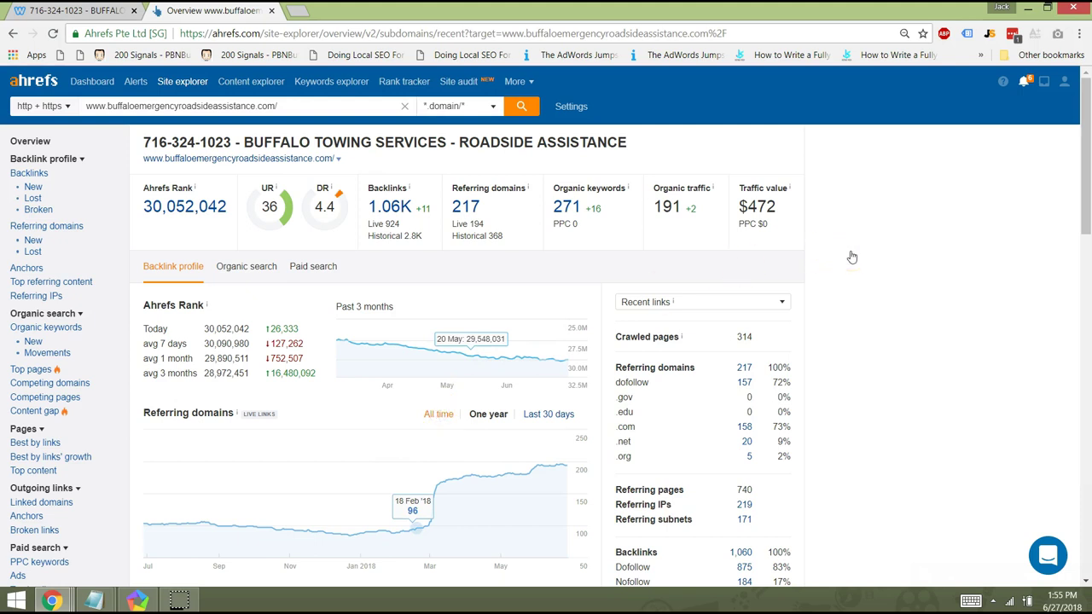
{"action": "left_click", "coordinate": [476, 235]}
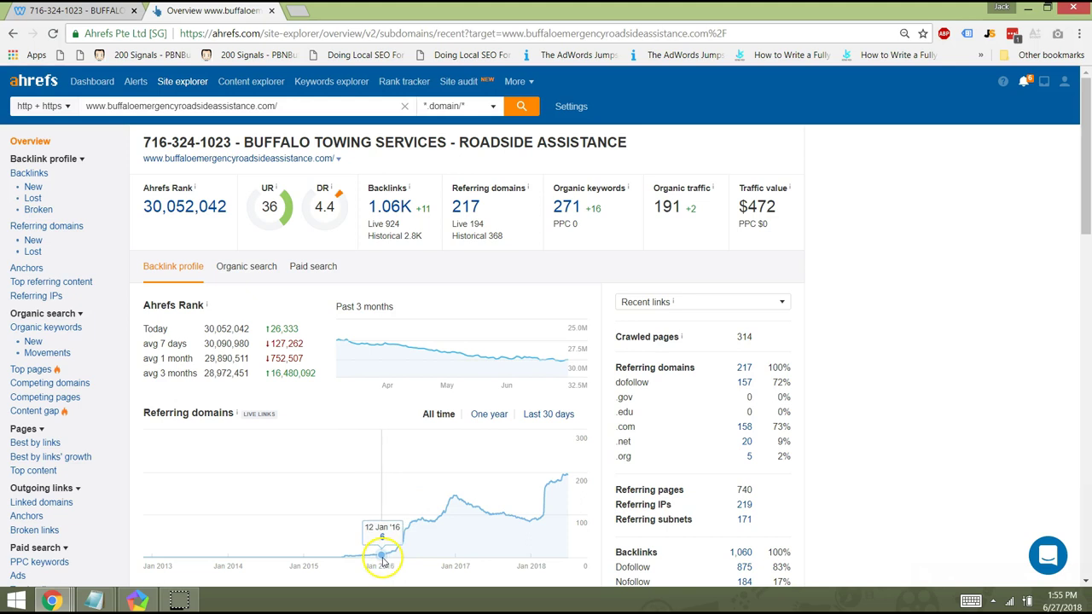
Step: Scroll through the overview to review the 2018 climb to about 200 referring domains and 740 referring pages
{"action": "scroll", "coordinate": [849, 359], "scroll_direction": "down", "scroll_amount": 2}
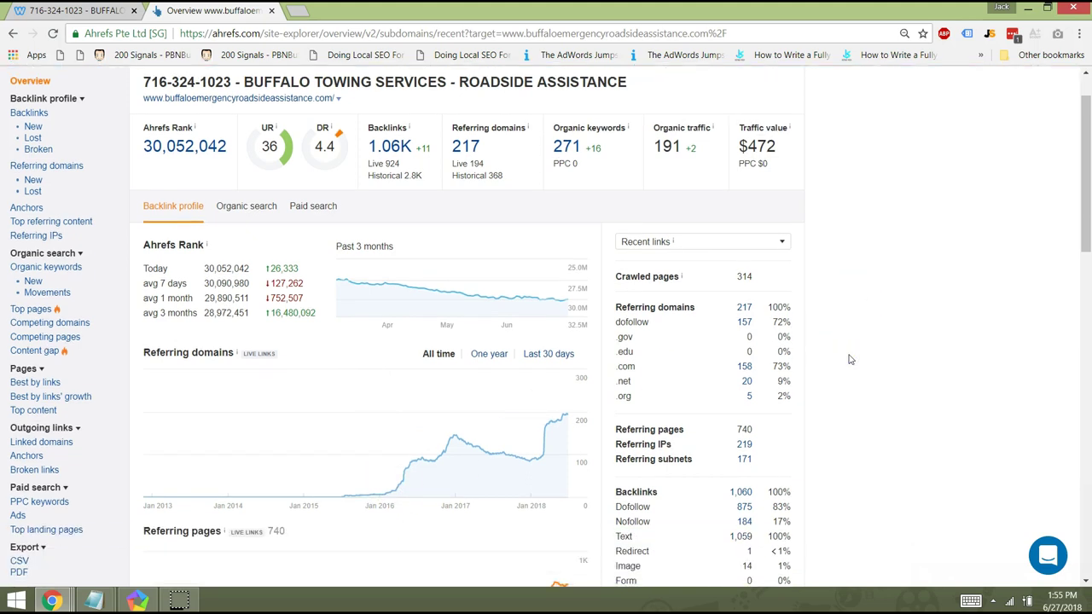
{"action": "scroll", "coordinate": [849, 360], "scroll_direction": "down", "scroll_amount": 4}
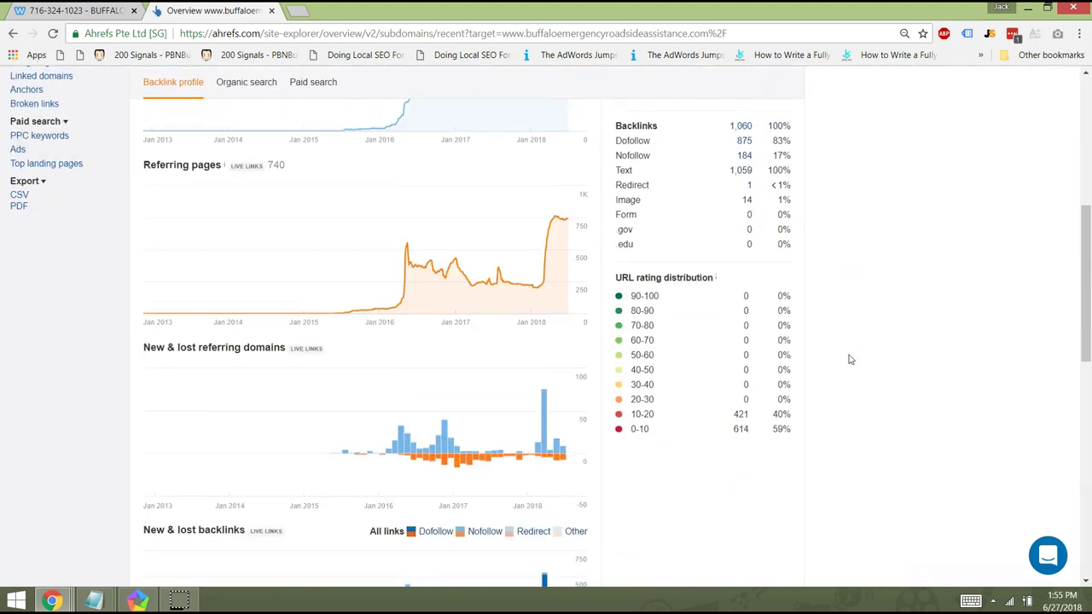
{"action": "scroll", "coordinate": [849, 360], "scroll_direction": "up", "scroll_amount": 6}
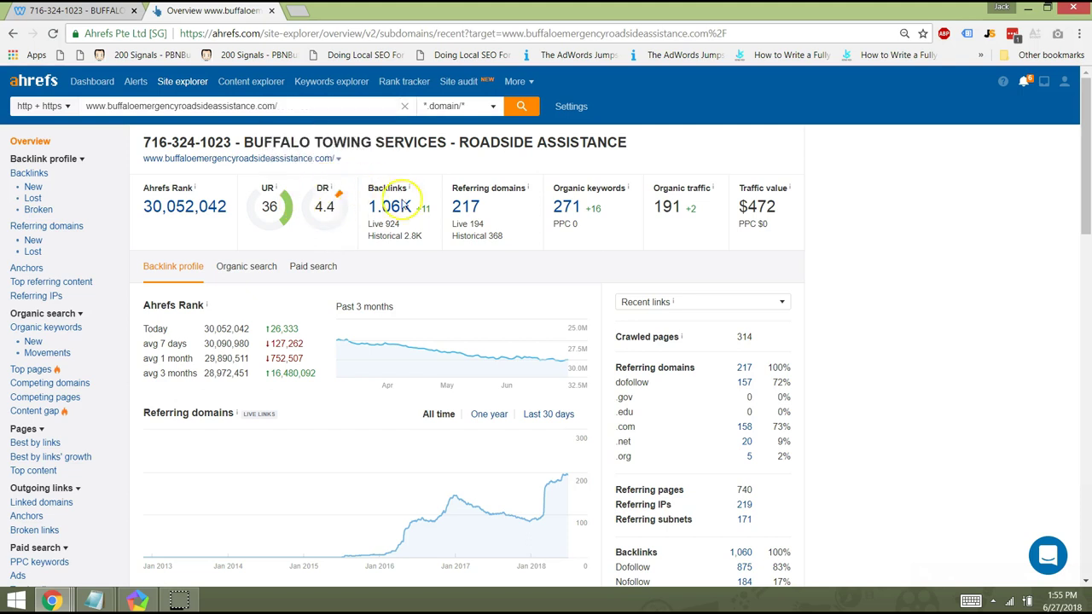
{"action": "scroll", "coordinate": [846, 282], "scroll_direction": "down", "scroll_amount": 1}
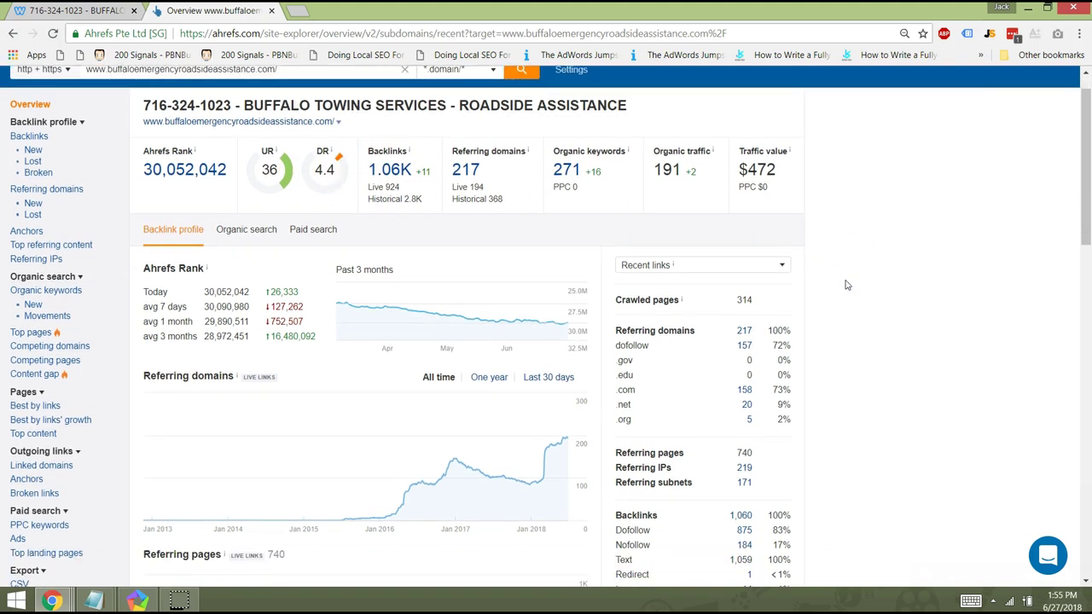
{"action": "scroll", "coordinate": [846, 285], "scroll_direction": "up", "scroll_amount": 1}
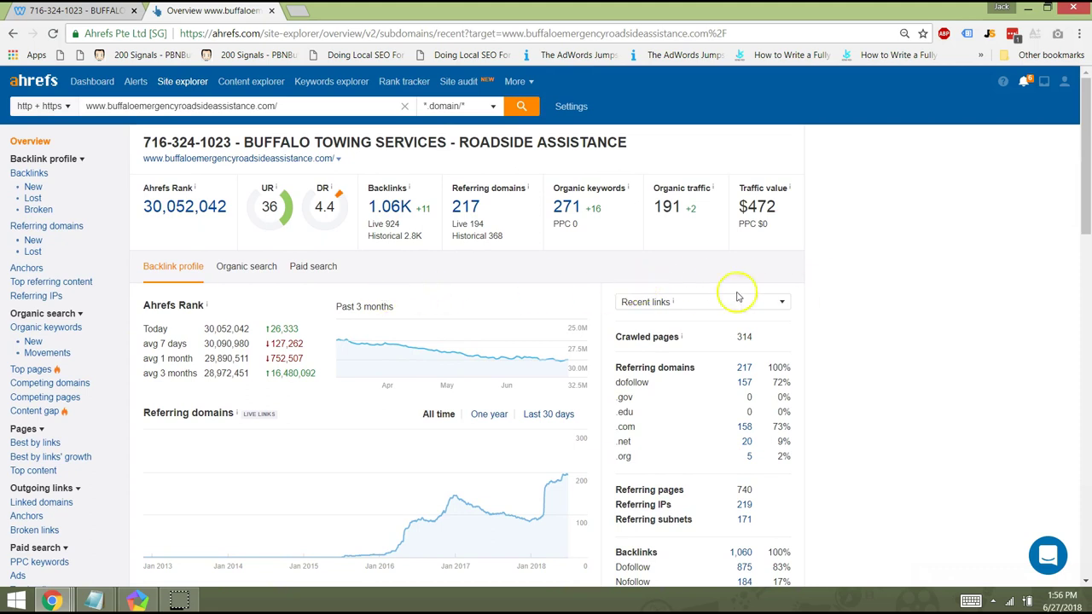
{"action": "scroll", "coordinate": [802, 297], "scroll_direction": "down", "scroll_amount": 2}
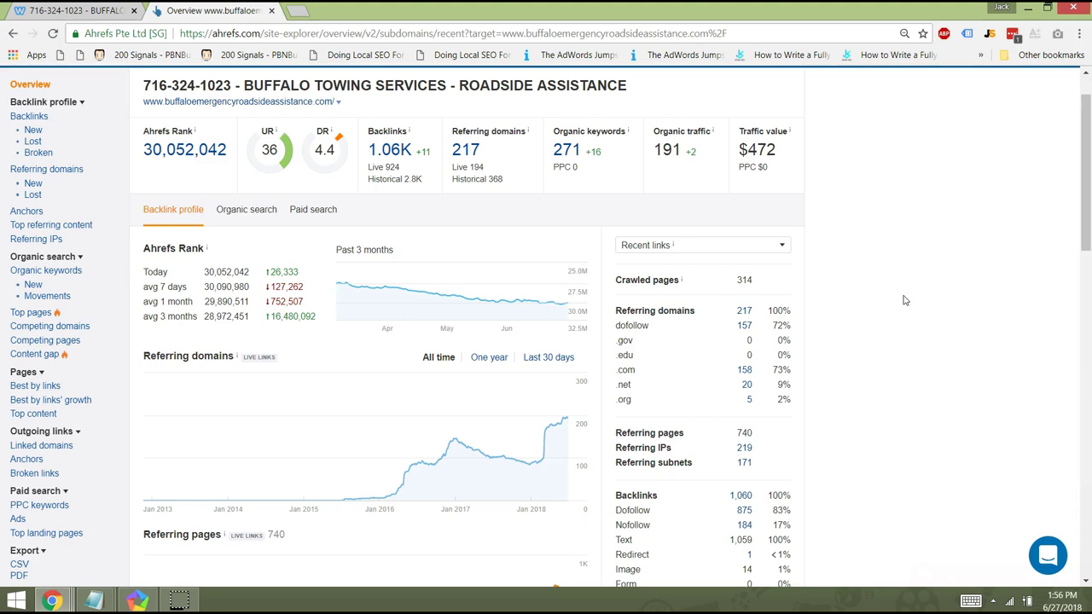
{"action": "scroll", "coordinate": [906, 300], "scroll_direction": "down", "scroll_amount": 2}
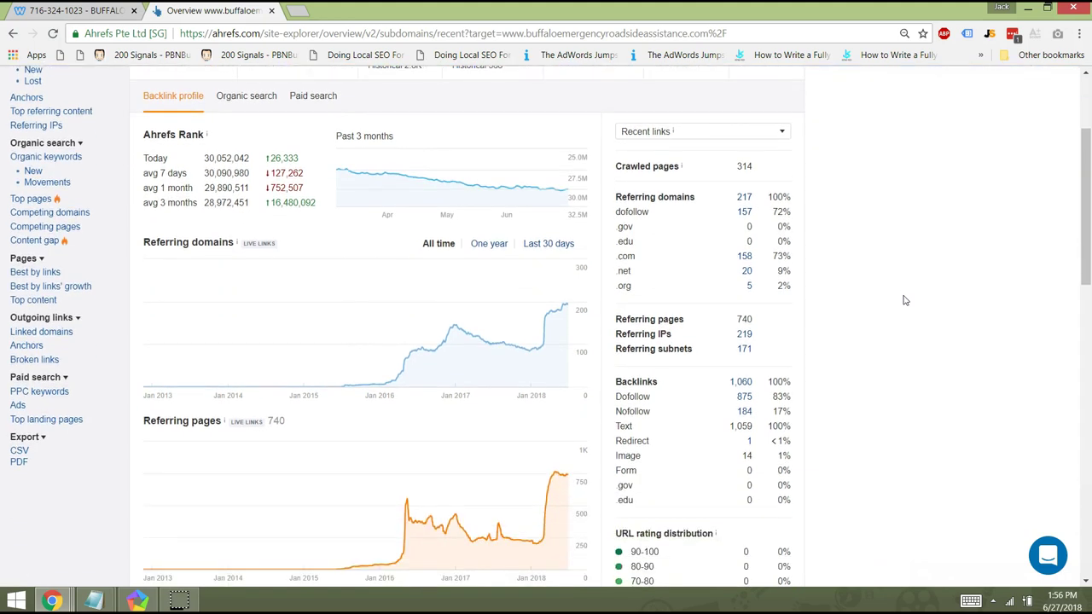
{"action": "scroll", "coordinate": [905, 301], "scroll_direction": "up", "scroll_amount": 2}
{"action": "scroll", "coordinate": [906, 300], "scroll_direction": "up", "scroll_amount": 1}
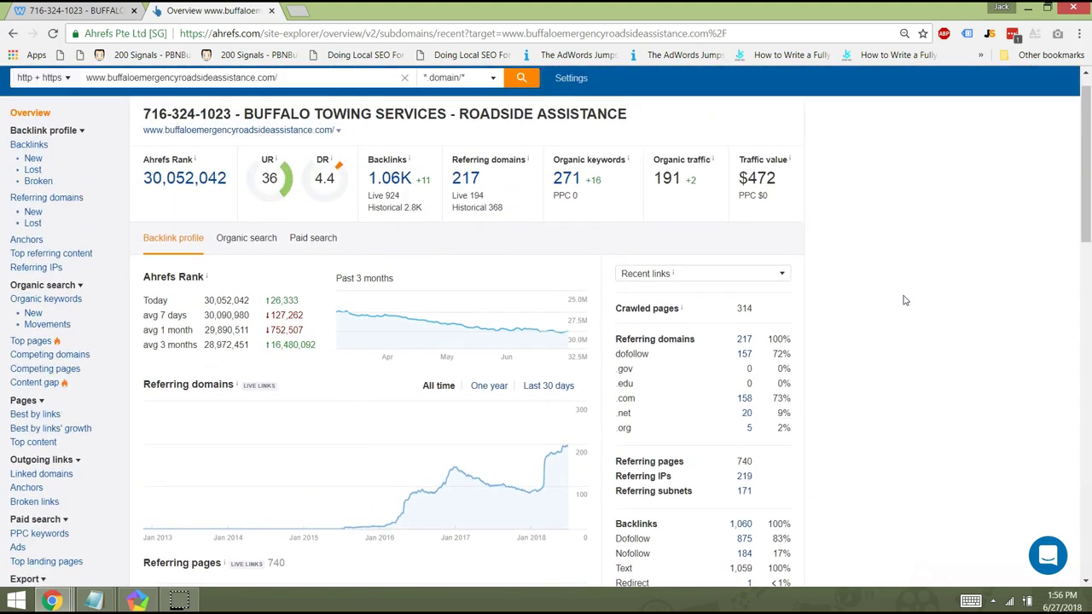
Step: Select the phone number that begins the site's title on the Ahrefs overview
{"action": "left_click", "coordinate": [245, 254]}
{"action": "left_click_drag", "start_coordinate": [236, 114], "coordinate": [146, 117]}
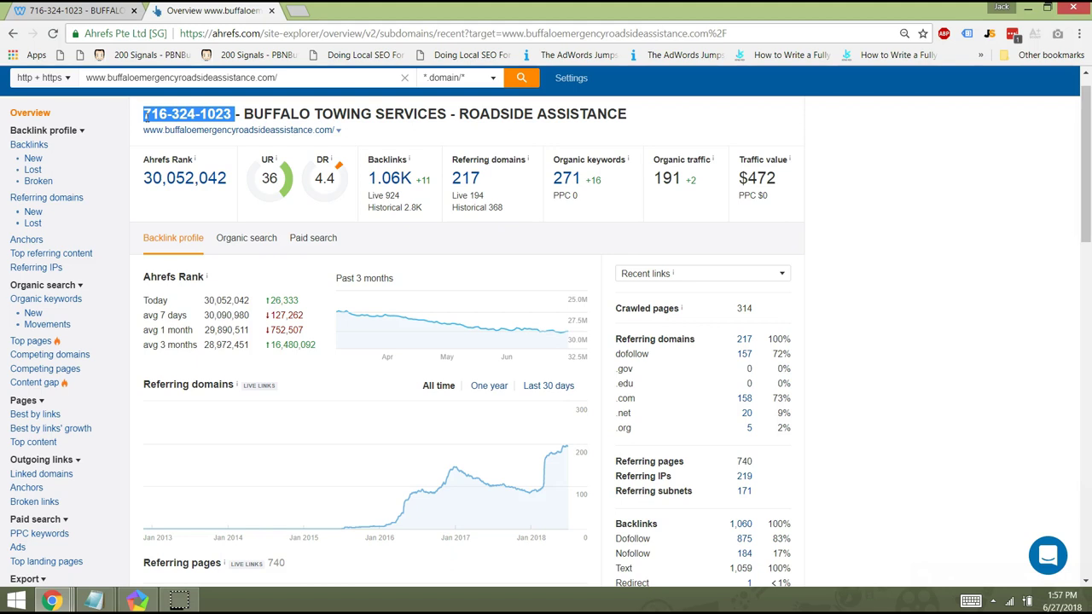
Step: Check the towing website's services section, then highlight the title's phone number and TOWING in Ahrefs
{"action": "left_click", "coordinate": [54, 12]}
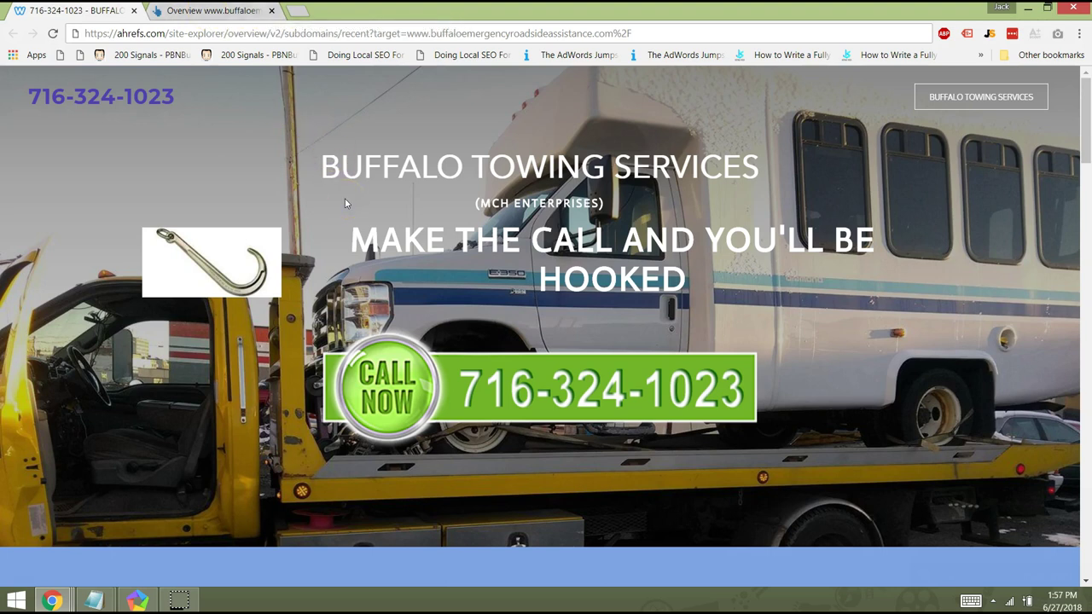
{"action": "scroll", "coordinate": [344, 198], "scroll_direction": "down", "scroll_amount": 5}
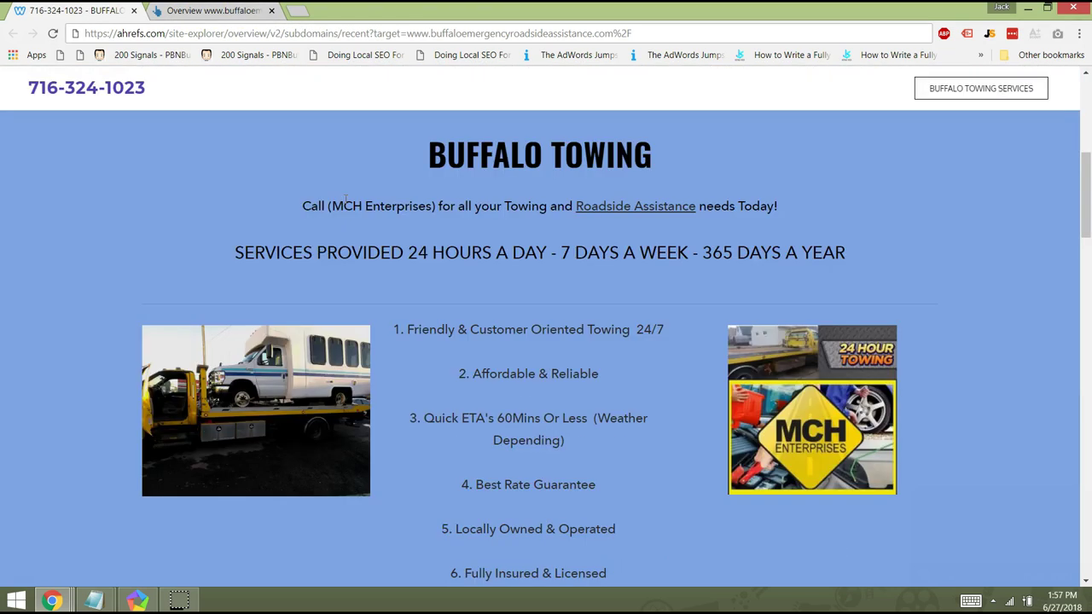
{"action": "left_click", "coordinate": [205, 11]}
{"action": "left_click_drag", "start_coordinate": [143, 114], "coordinate": [232, 118]}
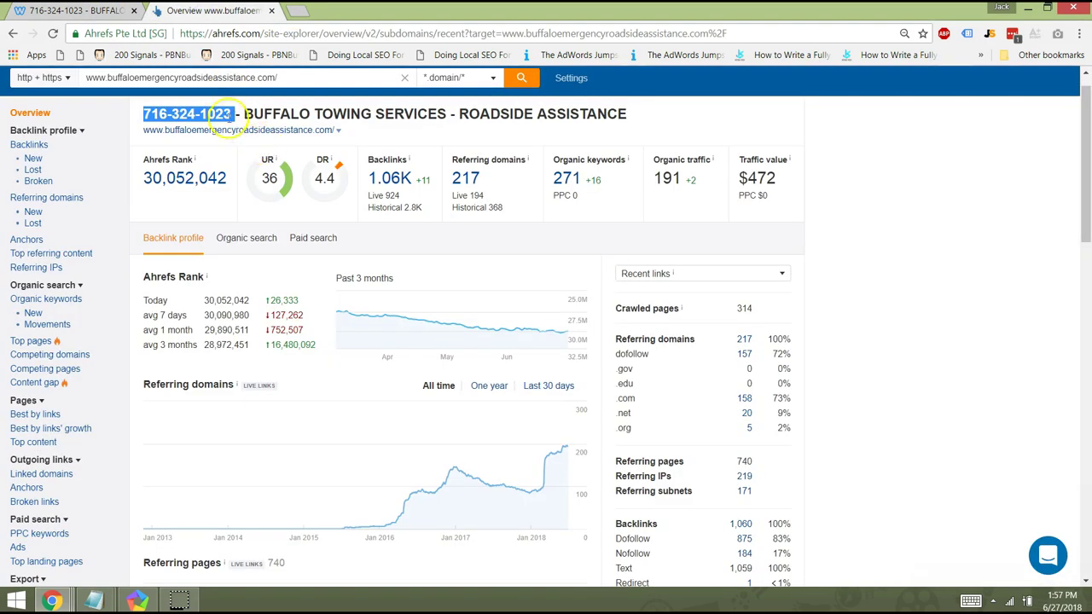
{"action": "double_click", "coordinate": [343, 114]}
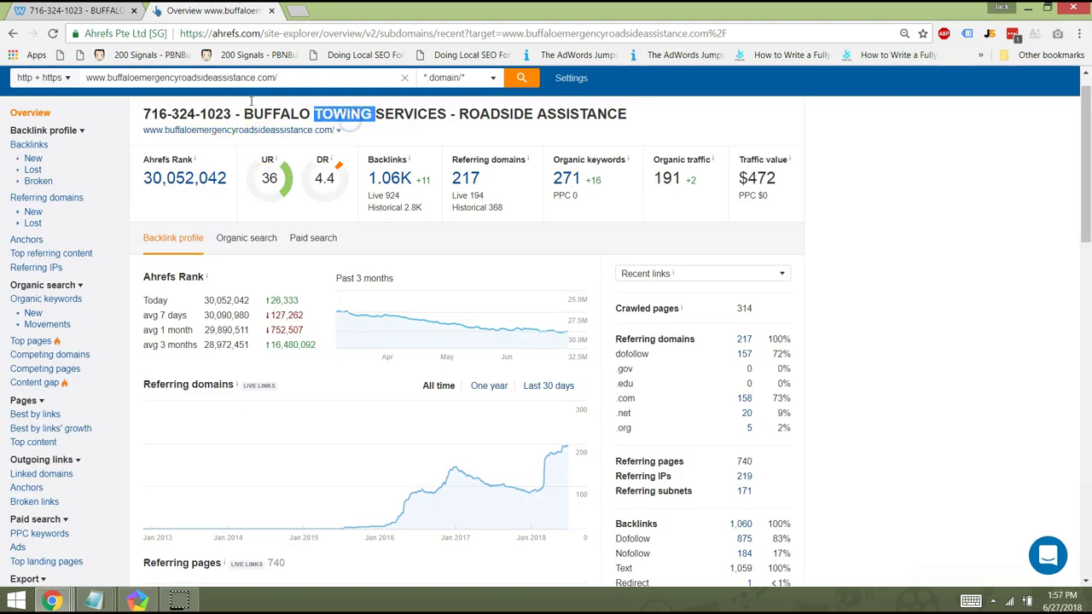
Step: Look back at the towing website, then highlight BUFFALO in the Ahrefs site title
{"action": "left_click", "coordinate": [96, 10]}
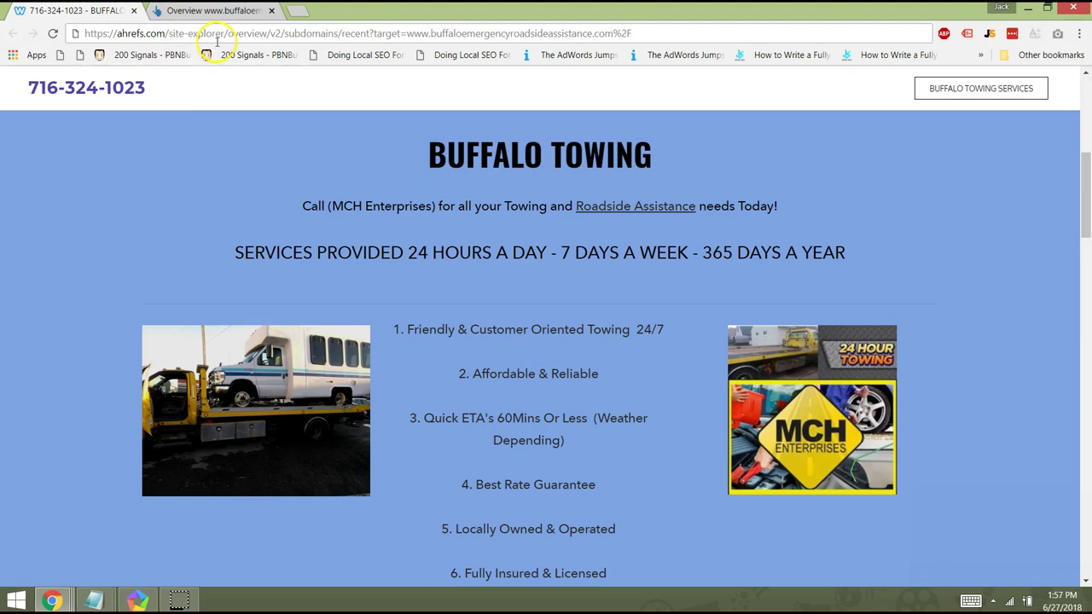
{"action": "scroll", "coordinate": [215, 134], "scroll_direction": "up", "scroll_amount": 5}
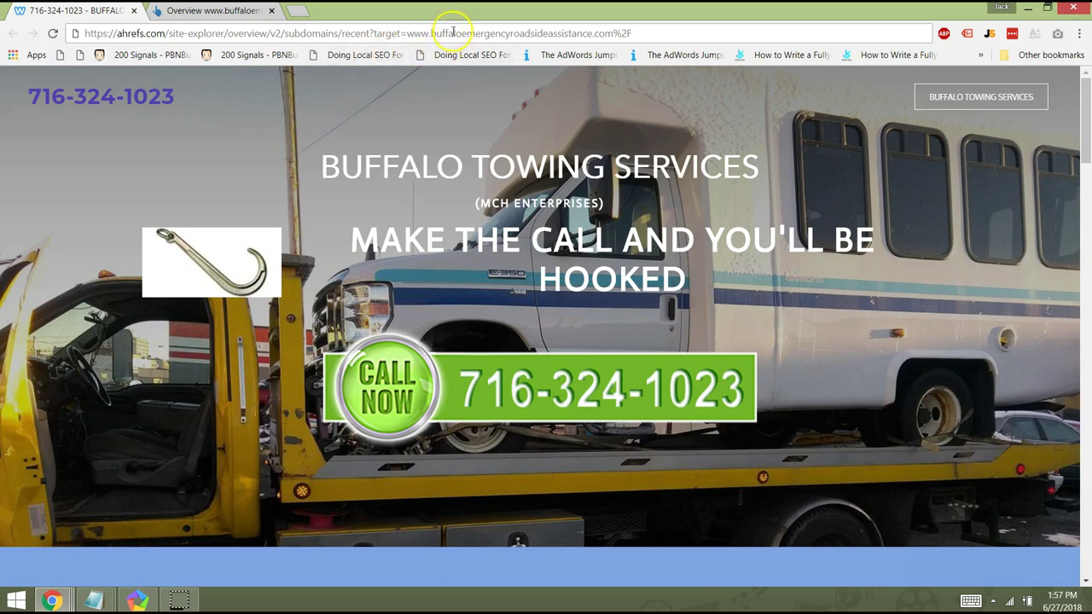
{"action": "left_click", "coordinate": [207, 11]}
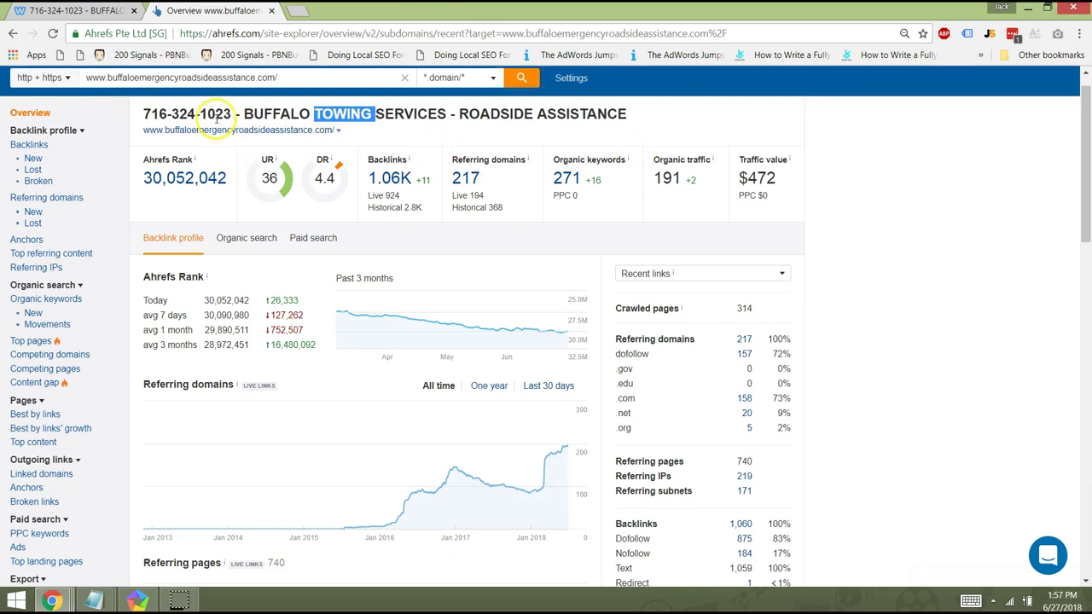
{"action": "double_click", "coordinate": [248, 114]}
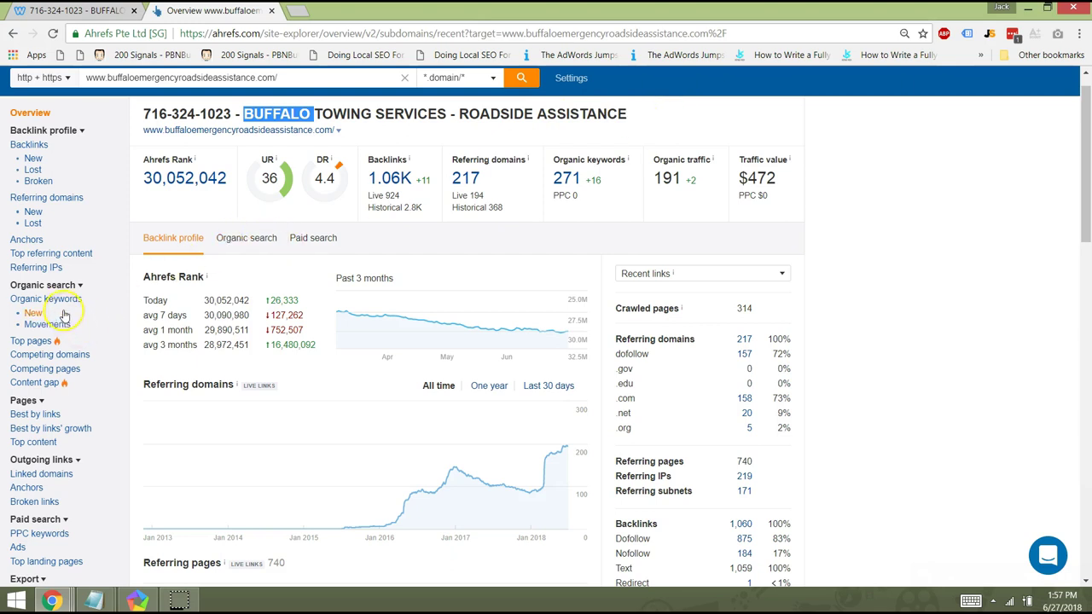
Step: Open the Organic keywords report and scan it, led by 'buffalo towing' at position 1 with 56 traffic
{"action": "left_click", "coordinate": [37, 304]}
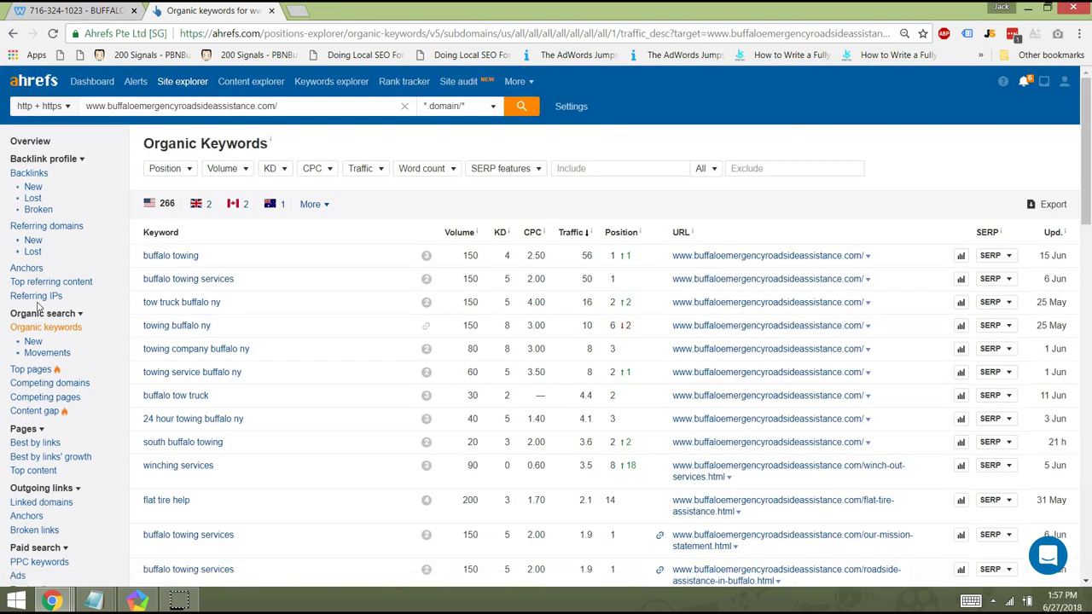
{"action": "scroll", "coordinate": [38, 307], "scroll_direction": "down", "scroll_amount": 1}
{"action": "scroll", "coordinate": [37, 307], "scroll_direction": "down", "scroll_amount": 2}
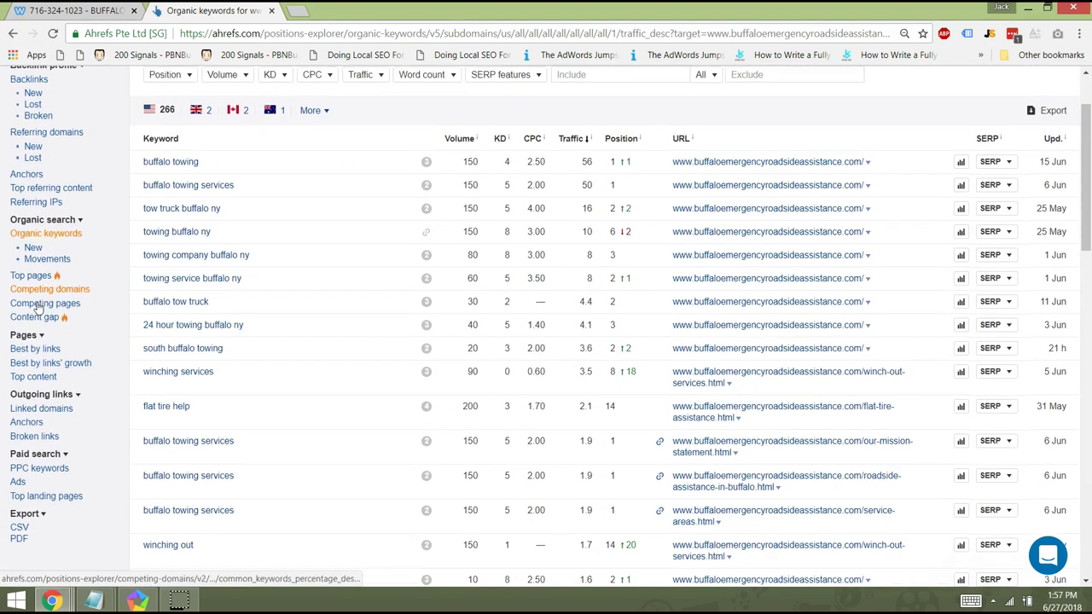
{"action": "scroll", "coordinate": [37, 309], "scroll_direction": "up", "scroll_amount": 1}
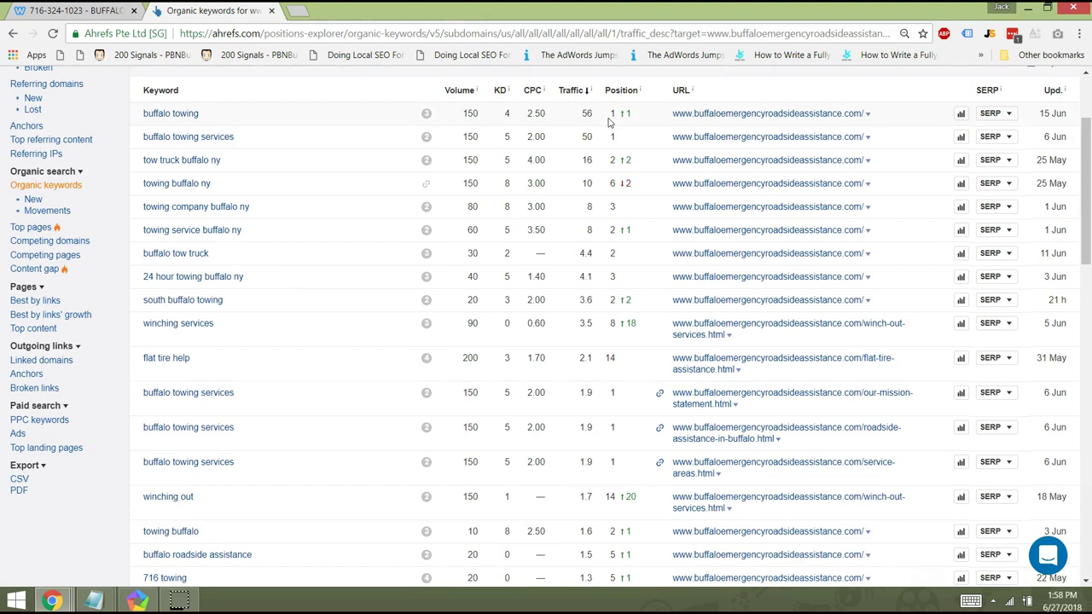
{"action": "scroll", "coordinate": [609, 122], "scroll_direction": "down", "scroll_amount": 1}
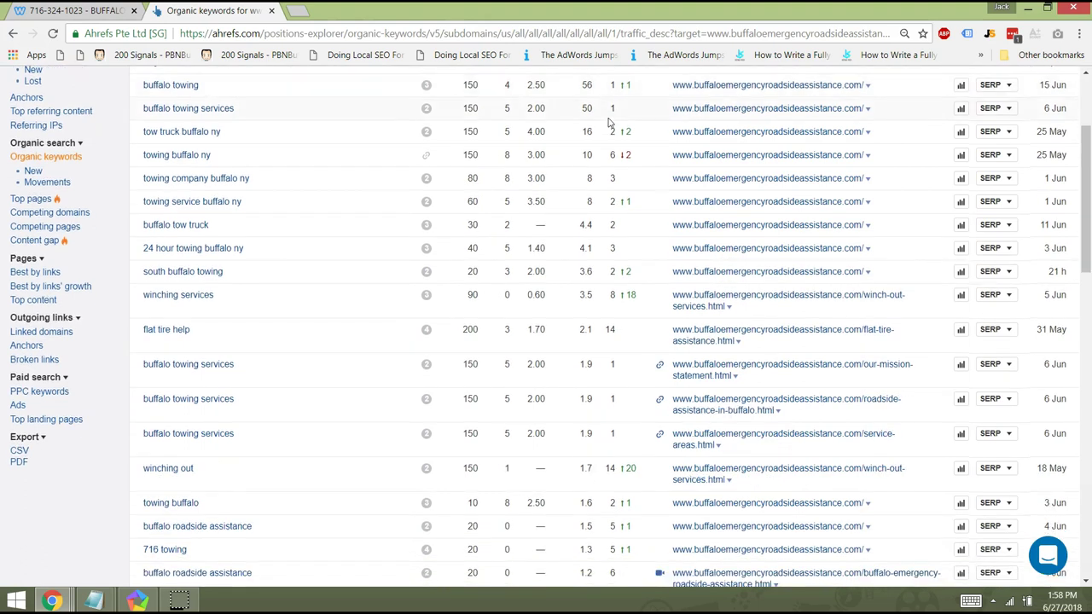
{"action": "scroll", "coordinate": [609, 123], "scroll_direction": "down", "scroll_amount": 1}
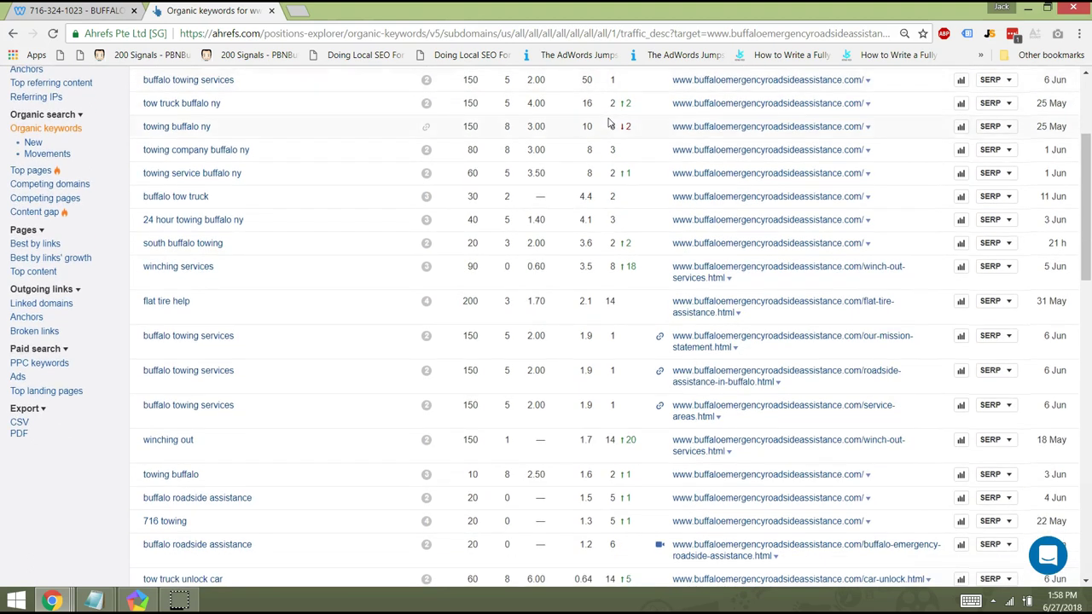
{"action": "scroll", "coordinate": [609, 123], "scroll_direction": "down", "scroll_amount": 1}
{"action": "scroll", "coordinate": [609, 123], "scroll_direction": "up", "scroll_amount": 1}
{"action": "scroll", "coordinate": [612, 127], "scroll_direction": "up", "scroll_amount": 1}
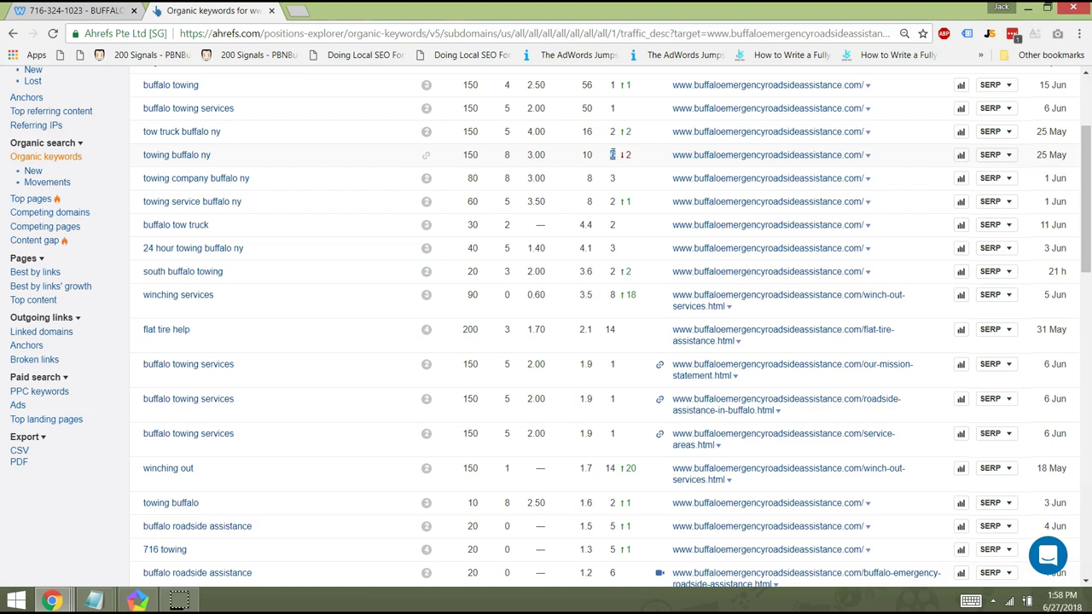
{"action": "scroll", "coordinate": [612, 154], "scroll_direction": "down", "scroll_amount": 1}
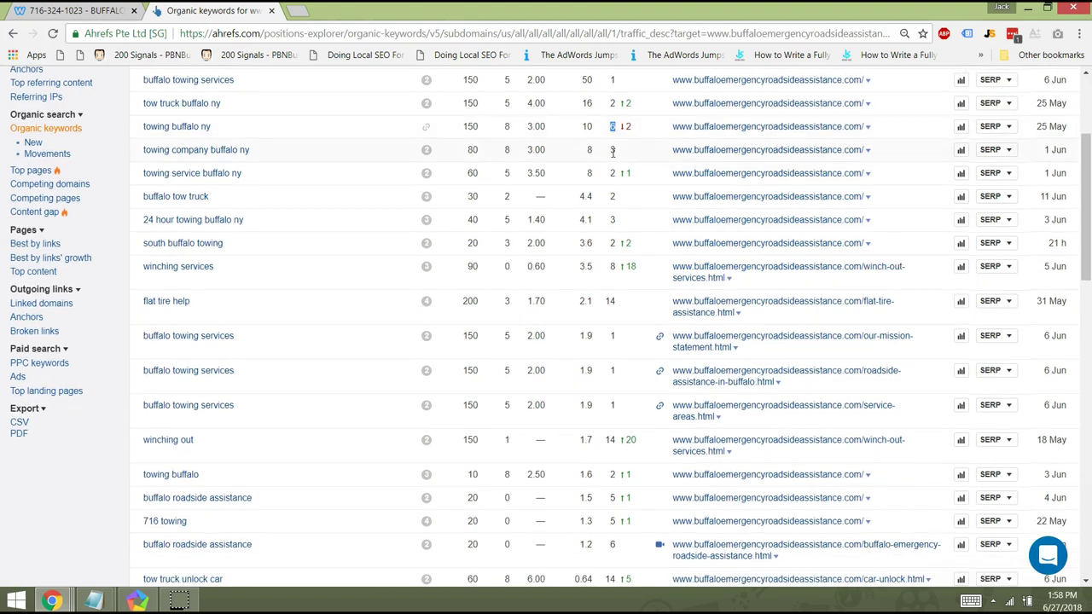
{"action": "scroll", "coordinate": [613, 152], "scroll_direction": "down", "scroll_amount": 2}
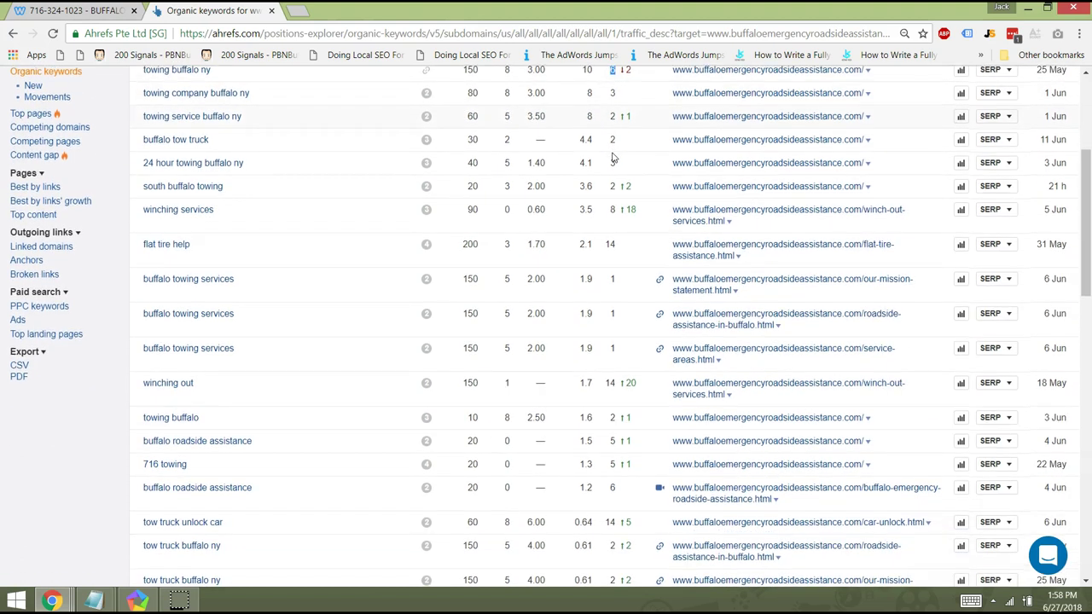
{"action": "scroll", "coordinate": [611, 158], "scroll_direction": "down", "scroll_amount": 7}
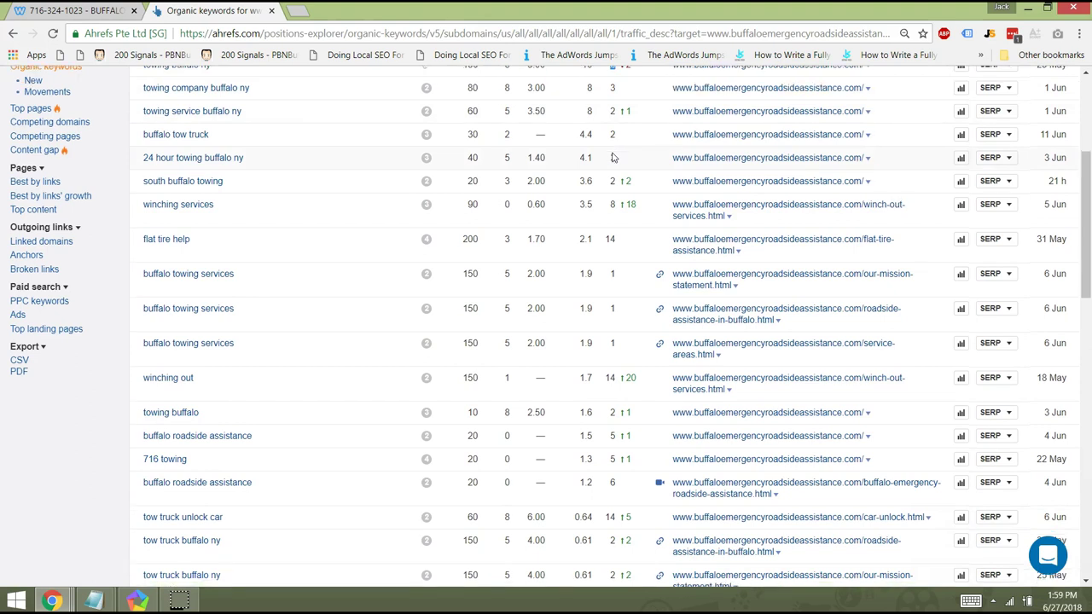
{"action": "scroll", "coordinate": [612, 154], "scroll_direction": "down", "scroll_amount": 8}
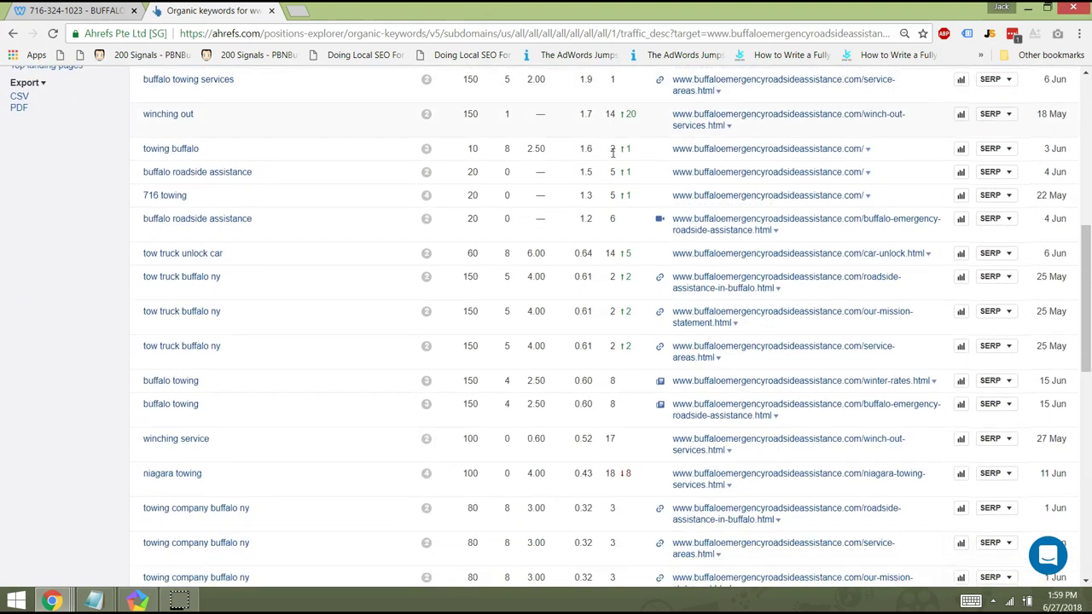
{"action": "scroll", "coordinate": [612, 155], "scroll_direction": "down", "scroll_amount": 1}
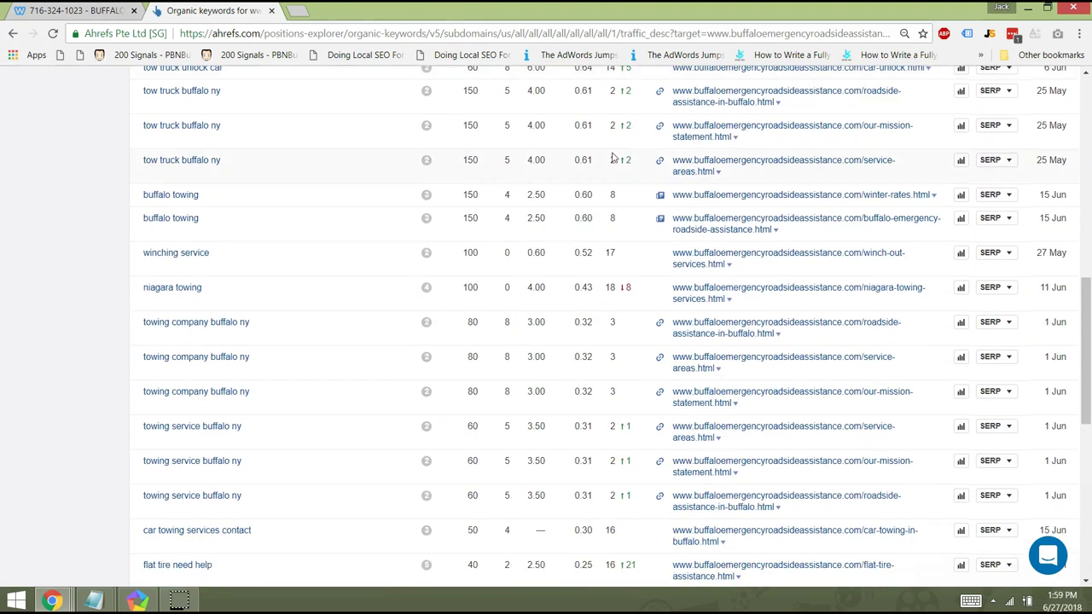
{"action": "scroll", "coordinate": [612, 158], "scroll_direction": "down", "scroll_amount": 5}
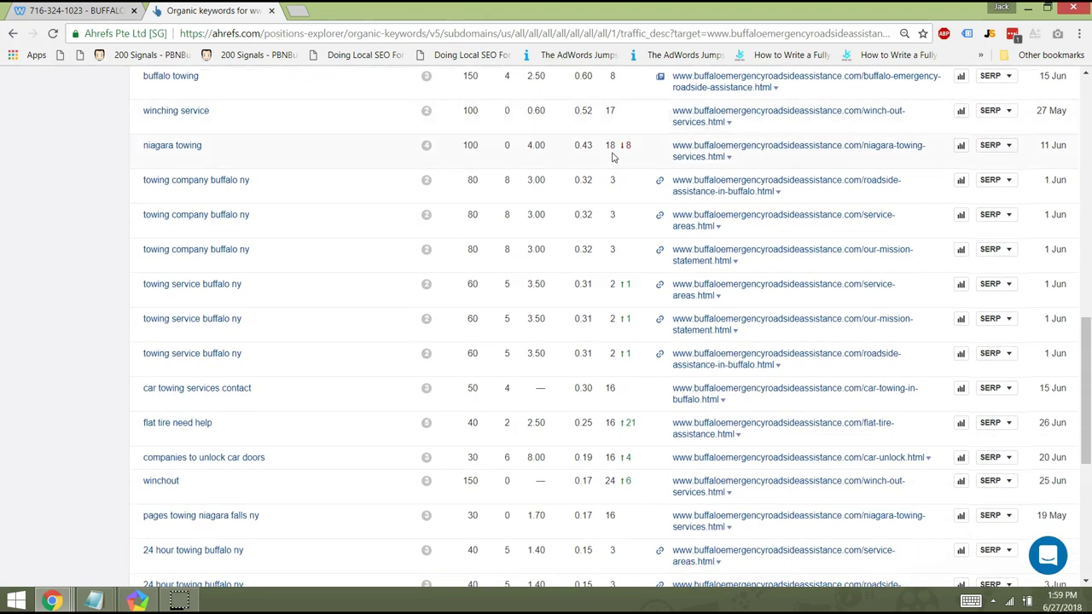
{"action": "scroll", "coordinate": [612, 156], "scroll_direction": "up", "scroll_amount": 4}
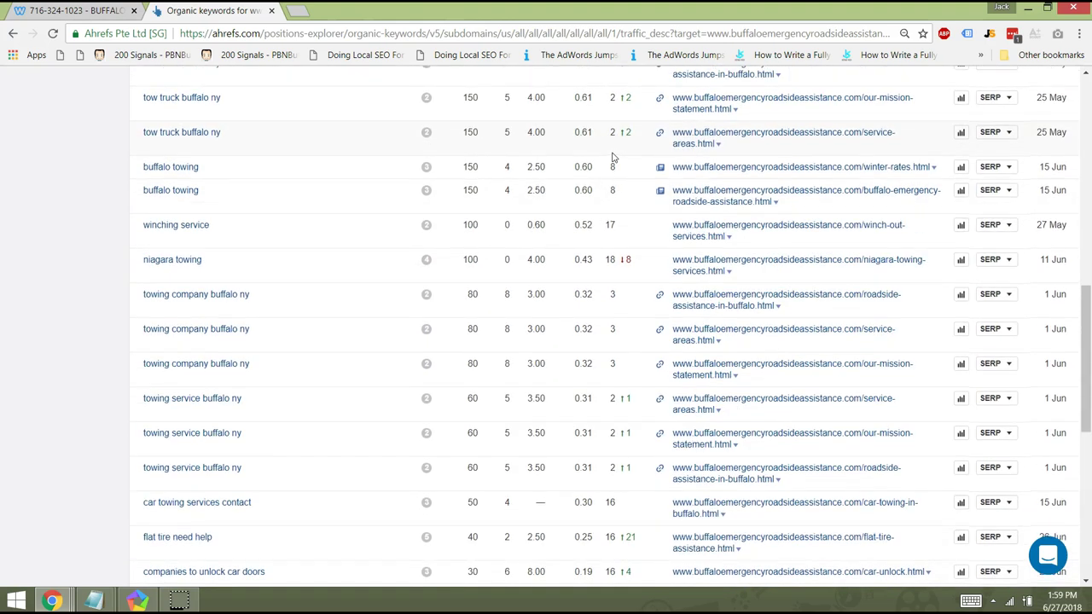
{"action": "scroll", "coordinate": [612, 157], "scroll_direction": "up", "scroll_amount": 1}
{"action": "scroll", "coordinate": [612, 158], "scroll_direction": "down", "scroll_amount": 7}
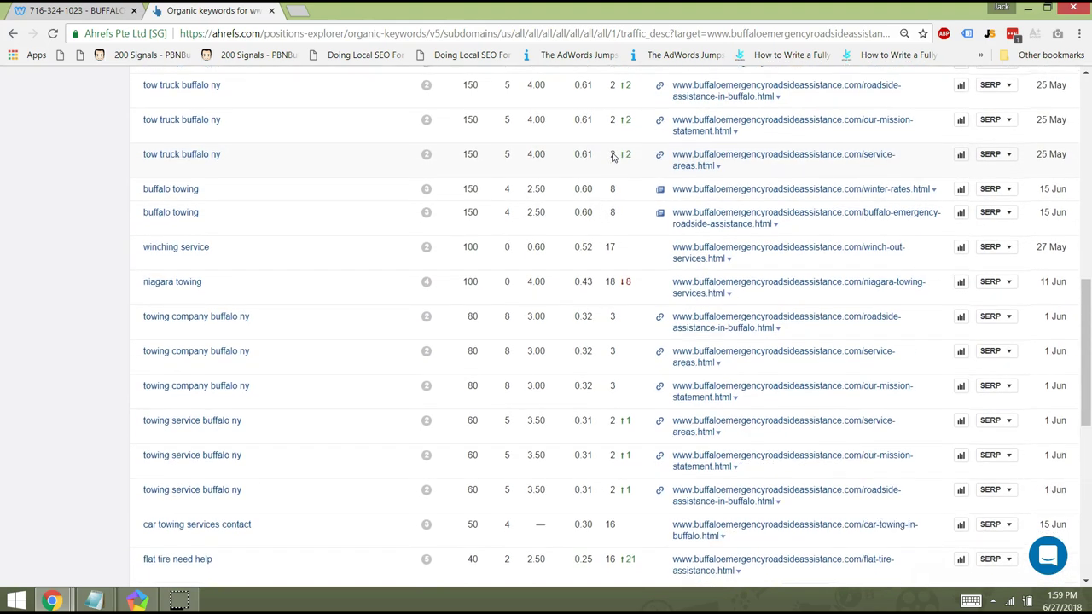
{"action": "scroll", "coordinate": [611, 157], "scroll_direction": "down", "scroll_amount": 5}
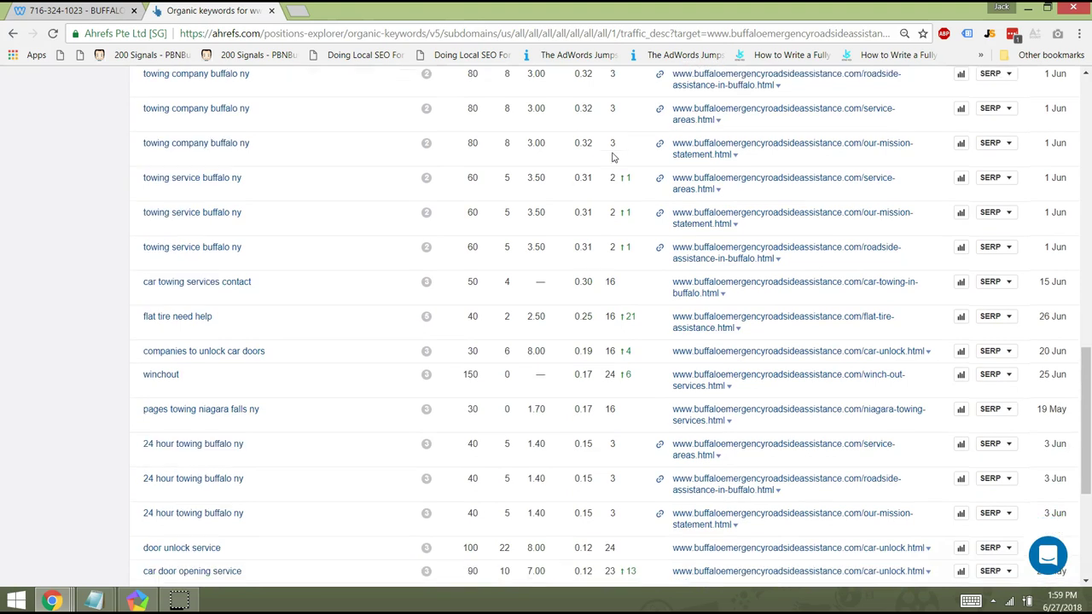
{"action": "scroll", "coordinate": [612, 156], "scroll_direction": "down", "scroll_amount": 3}
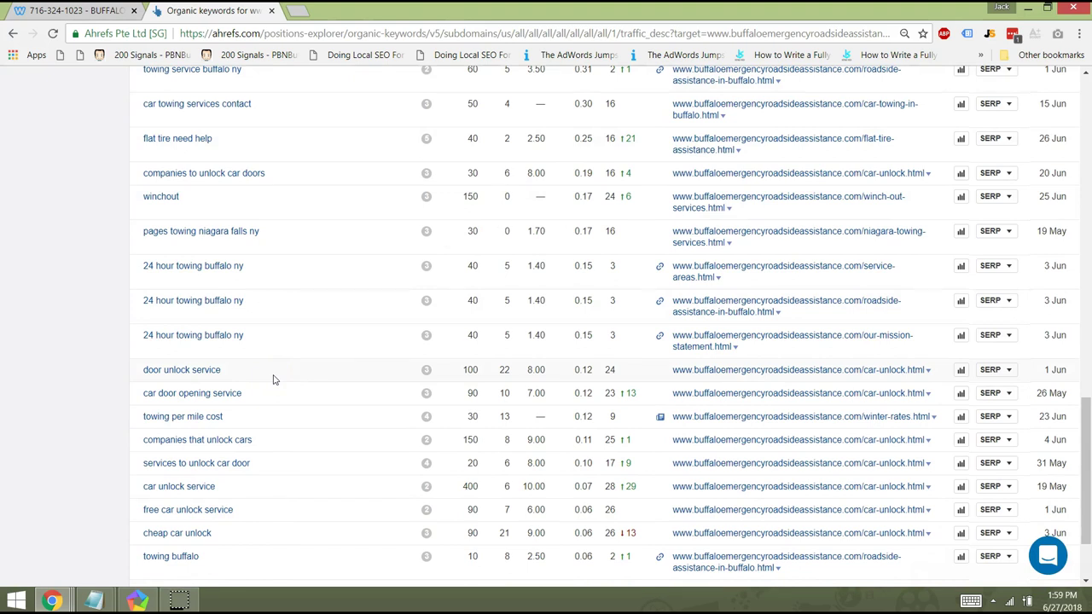
{"action": "scroll", "coordinate": [273, 380], "scroll_direction": "down", "scroll_amount": 2}
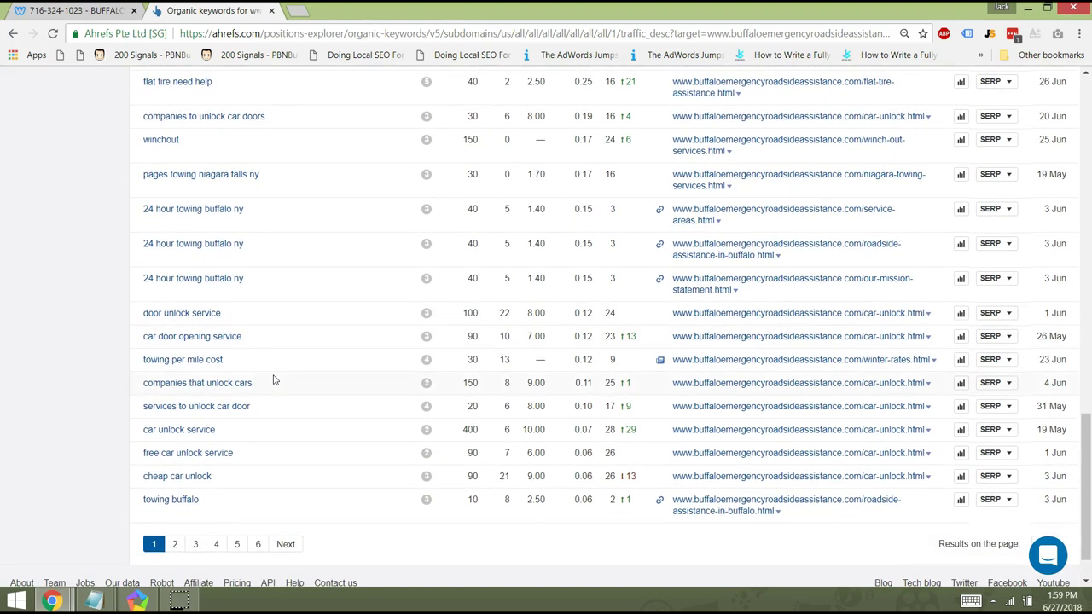
{"action": "scroll", "coordinate": [273, 380], "scroll_direction": "up", "scroll_amount": 12}
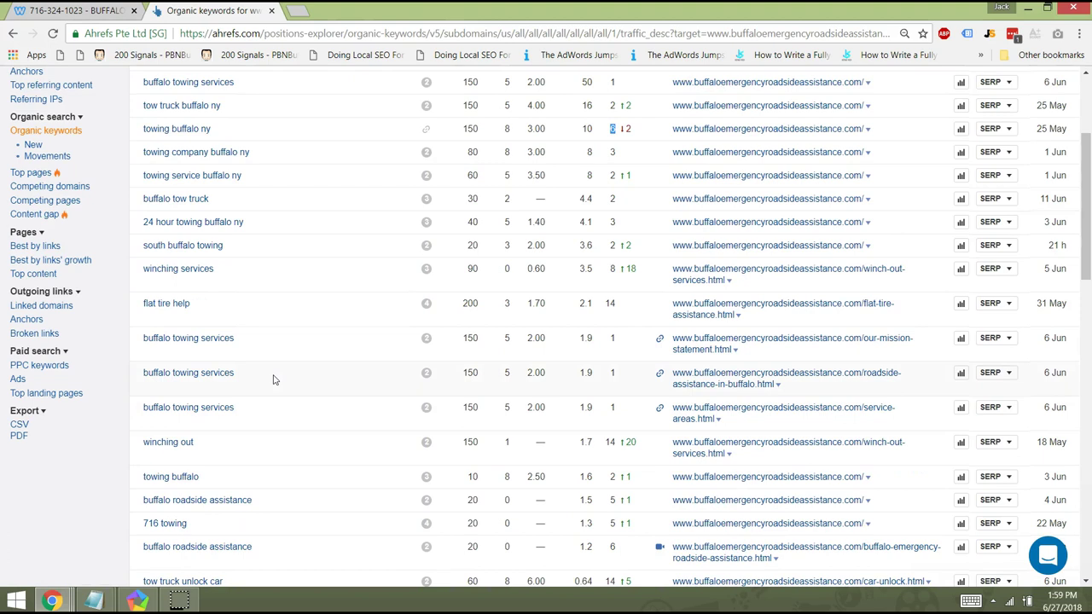
{"action": "scroll", "coordinate": [273, 379], "scroll_direction": "up", "scroll_amount": 3}
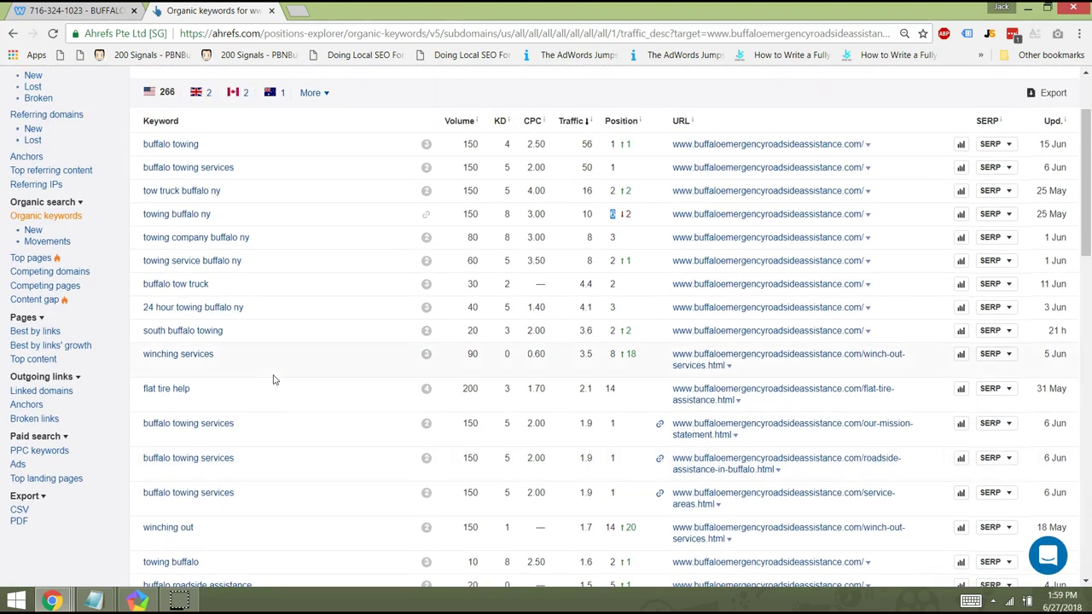
{"action": "scroll", "coordinate": [273, 379], "scroll_direction": "down", "scroll_amount": 1}
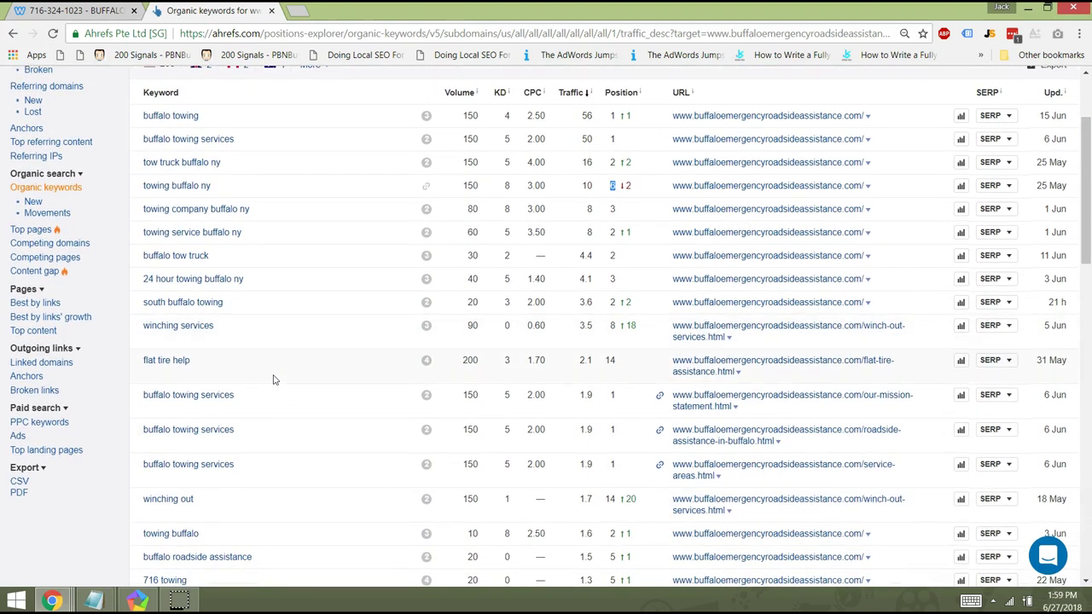
{"action": "scroll", "coordinate": [273, 379], "scroll_direction": "down", "scroll_amount": 5}
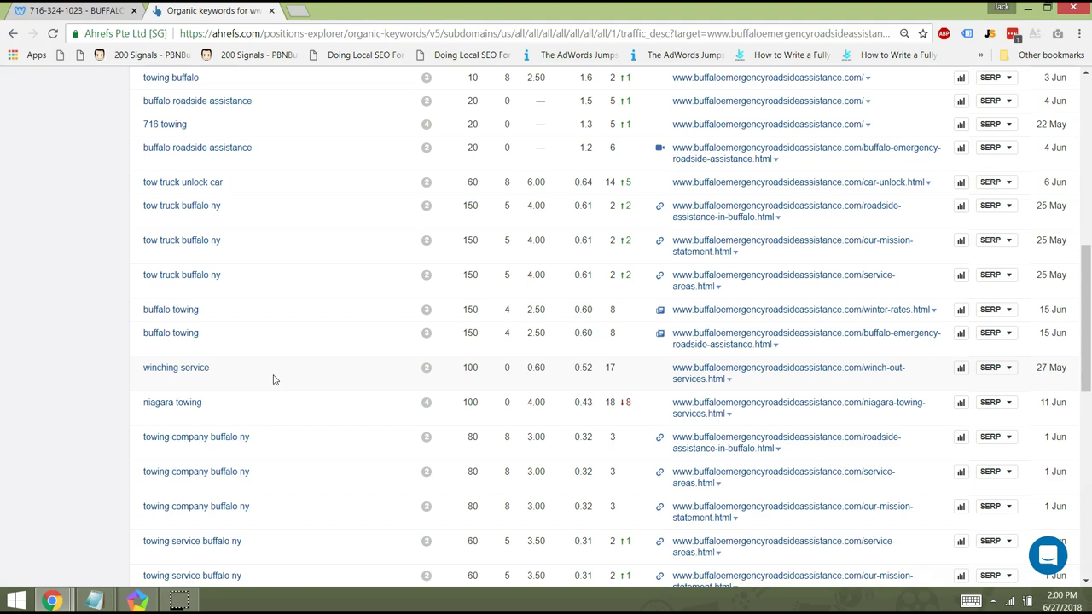
{"action": "scroll", "coordinate": [274, 380], "scroll_direction": "down", "scroll_amount": 5}
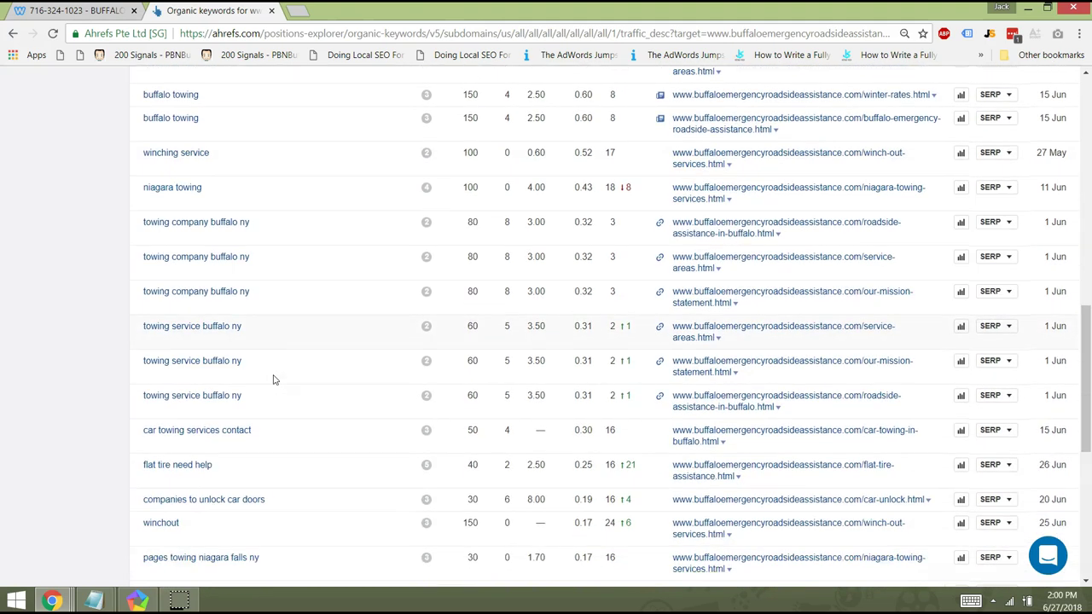
{"action": "scroll", "coordinate": [273, 380], "scroll_direction": "down", "scroll_amount": 5}
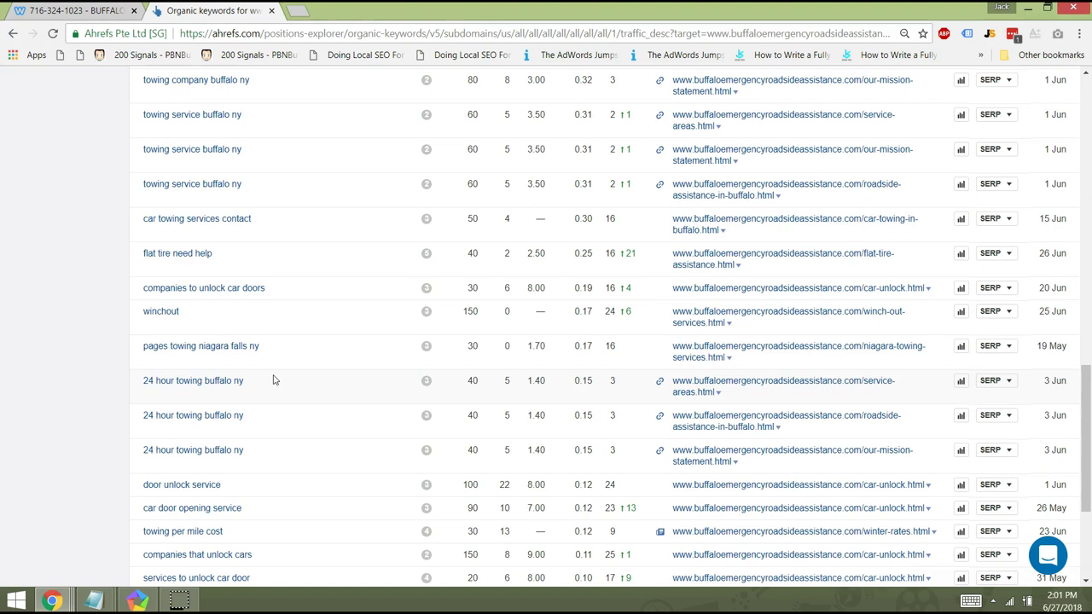
Step: Load page 2 of organic keywords, showing terms like '716 towing' and 'winch out'
{"action": "scroll", "coordinate": [273, 380], "scroll_direction": "down", "scroll_amount": 3}
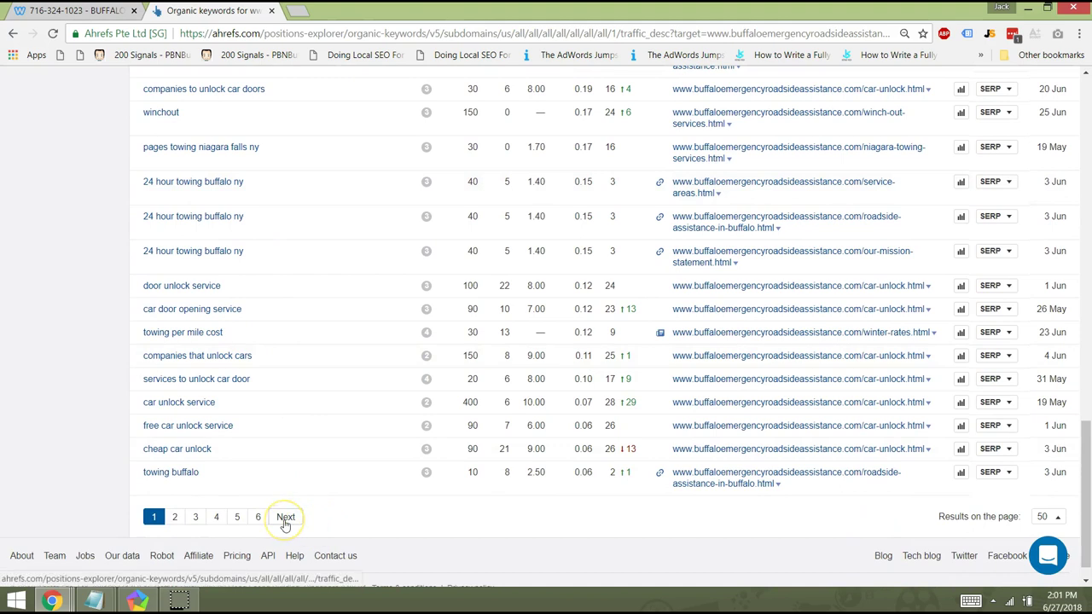
{"action": "left_click", "coordinate": [285, 518]}
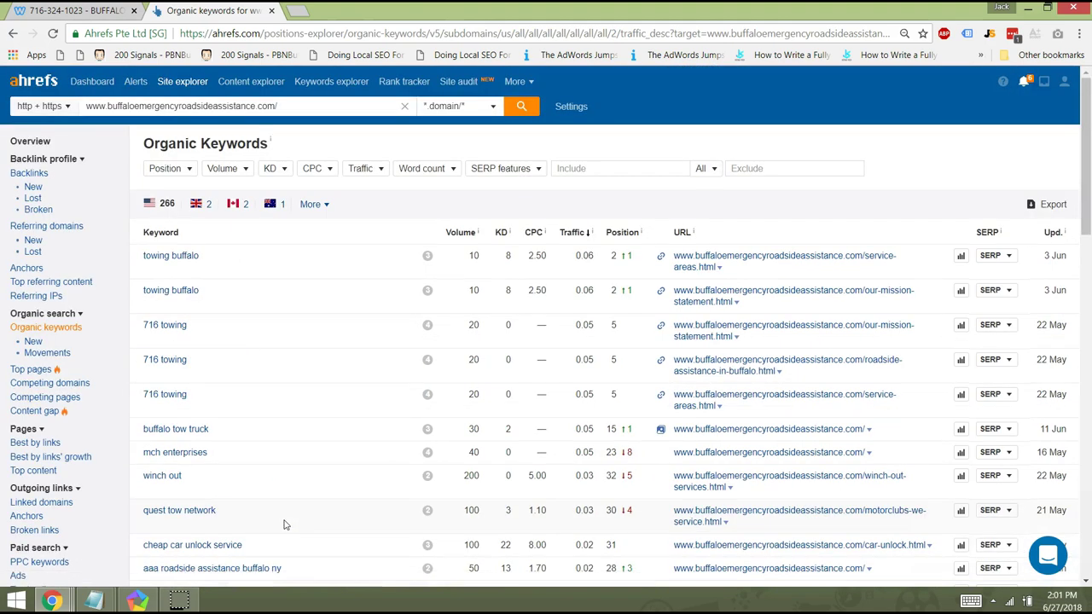
{"action": "scroll", "coordinate": [285, 525], "scroll_direction": "down", "scroll_amount": 1}
{"action": "scroll", "coordinate": [285, 523], "scroll_direction": "down", "scroll_amount": 2}
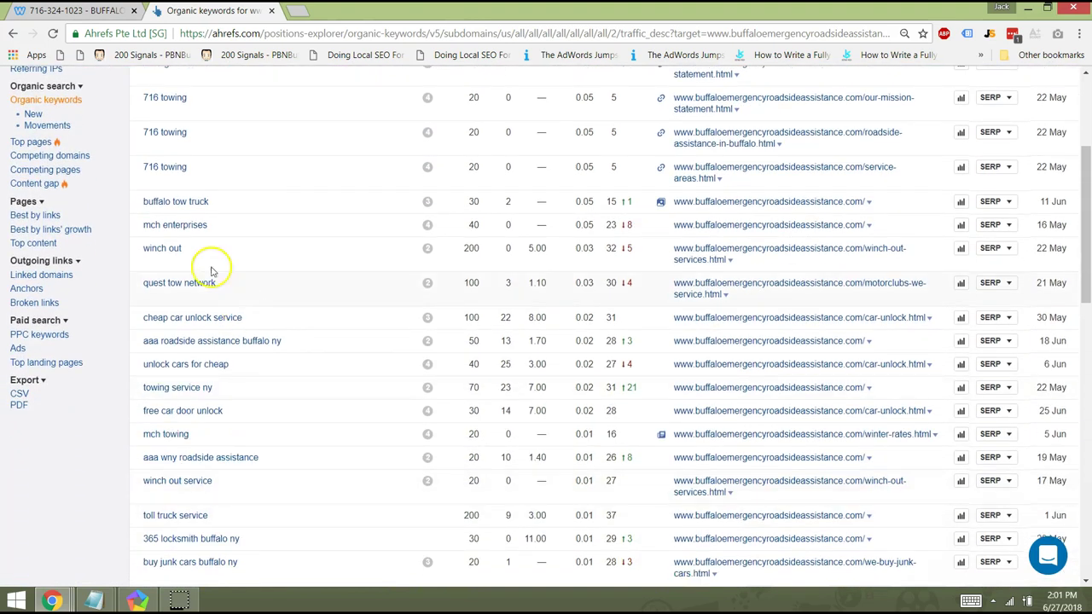
{"action": "left_click", "coordinate": [103, 10]}
{"action": "scroll", "coordinate": [391, 215], "scroll_direction": "down", "scroll_amount": 15}
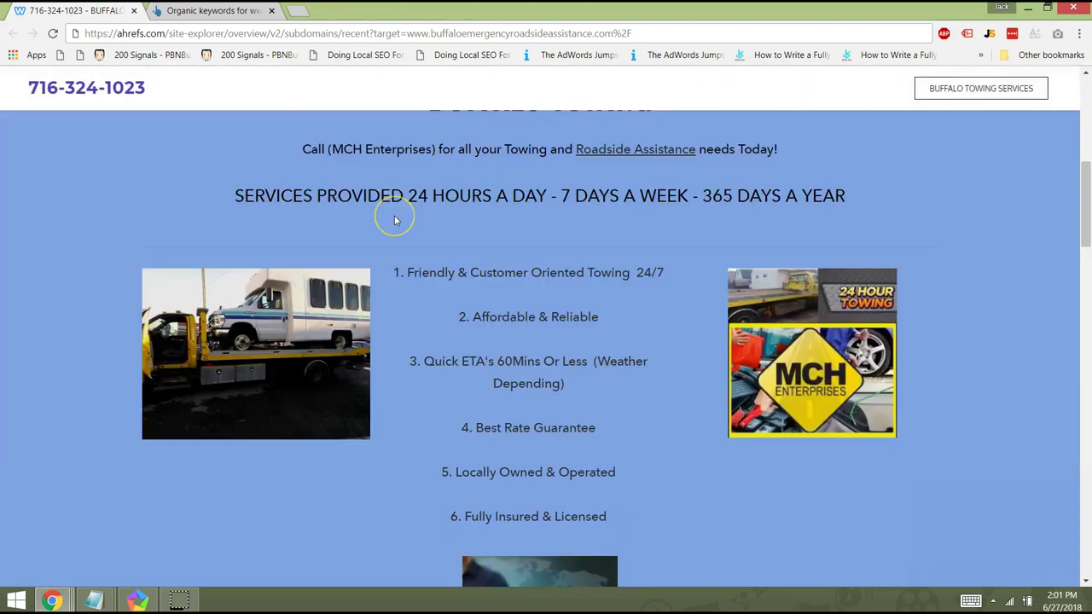
{"action": "scroll", "coordinate": [395, 220], "scroll_direction": "down", "scroll_amount": 15}
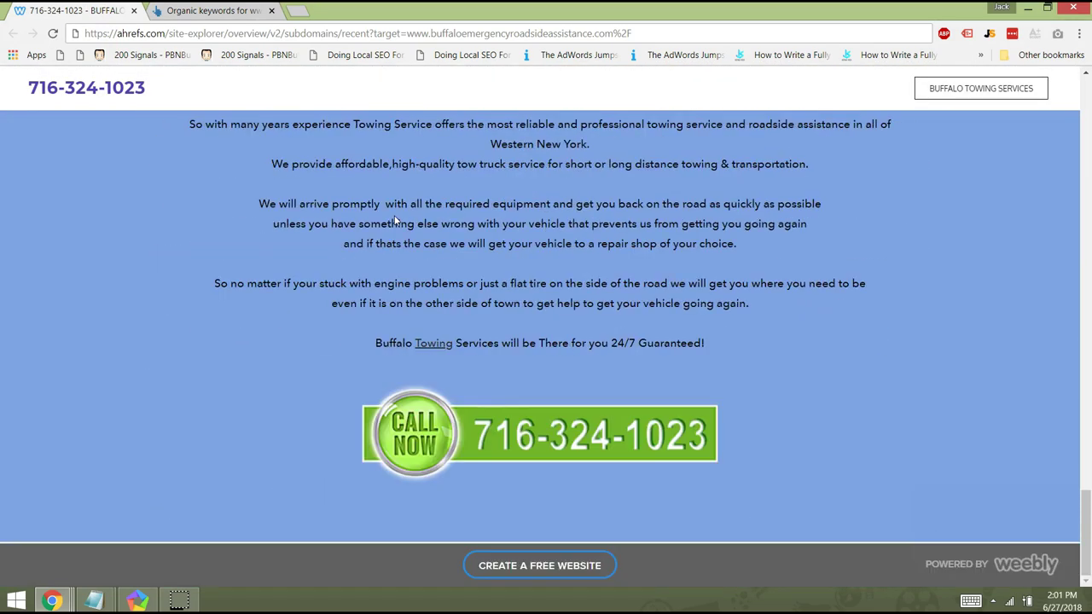
{"action": "scroll", "coordinate": [395, 221], "scroll_direction": "up", "scroll_amount": 5}
{"action": "scroll", "coordinate": [394, 220], "scroll_direction": "up", "scroll_amount": 5}
{"action": "scroll", "coordinate": [394, 220], "scroll_direction": "down", "scroll_amount": 5}
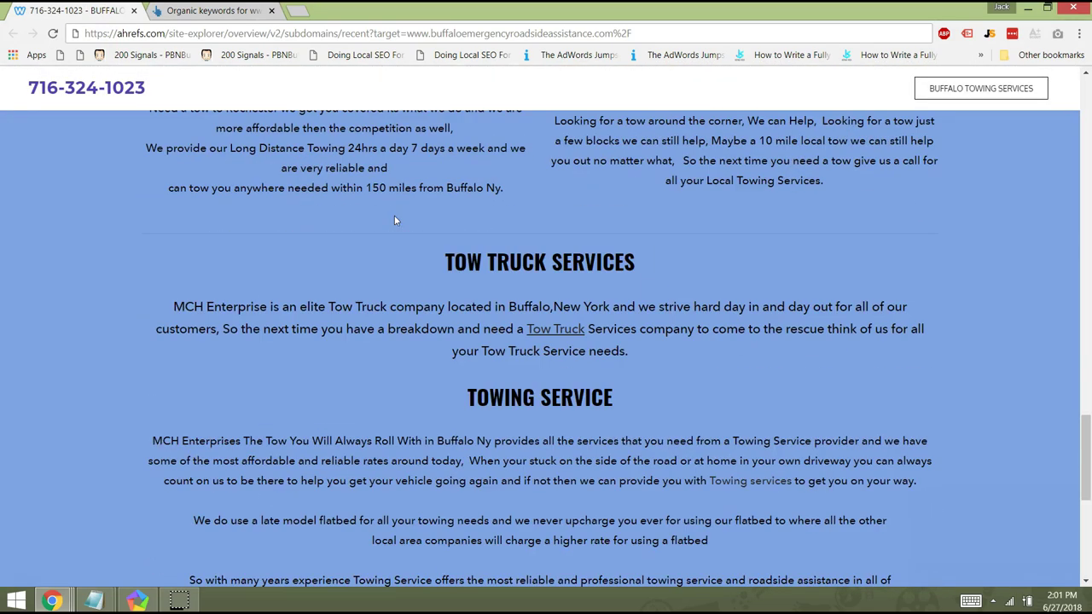
{"action": "scroll", "coordinate": [395, 220], "scroll_direction": "down", "scroll_amount": 2}
{"action": "scroll", "coordinate": [394, 221], "scroll_direction": "down", "scroll_amount": 2}
{"action": "scroll", "coordinate": [394, 220], "scroll_direction": "up", "scroll_amount": 15}
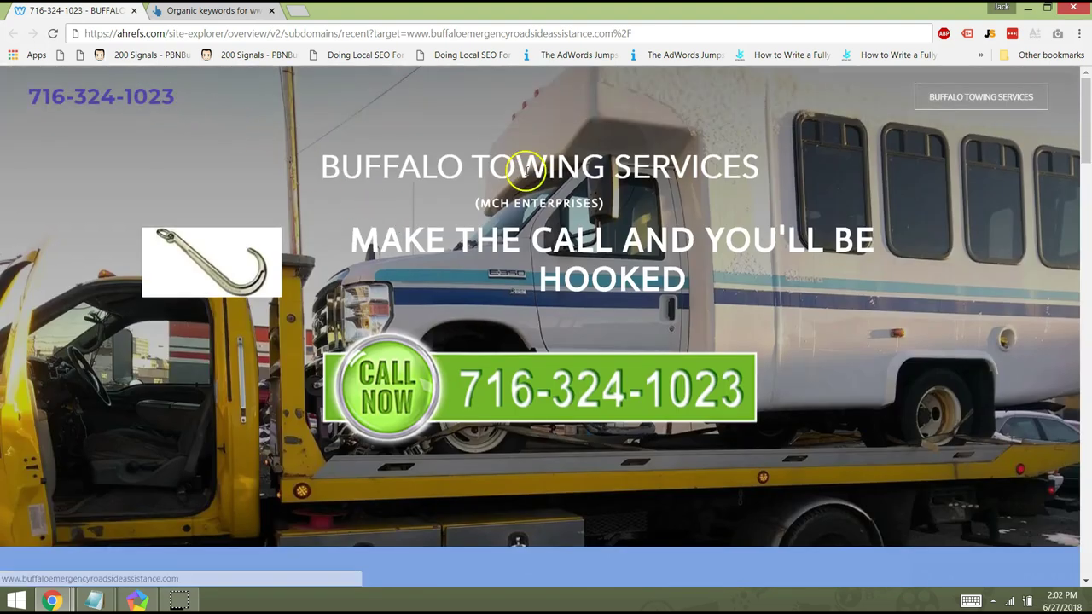
{"action": "left_click_drag", "start_coordinate": [410, 170], "coordinate": [577, 175]}
{"action": "left_click", "coordinate": [577, 177]}
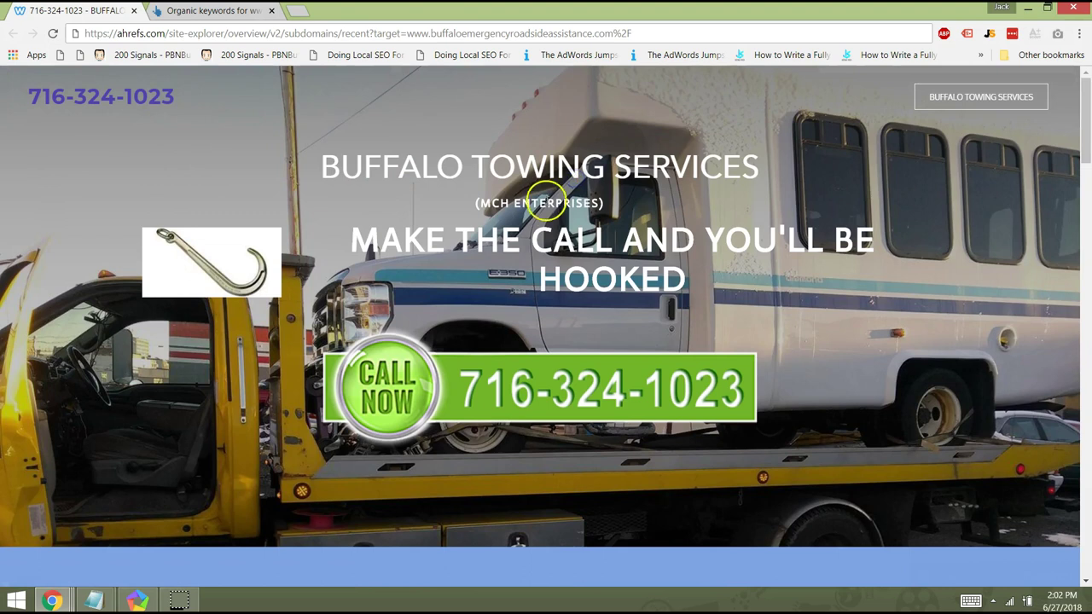
{"action": "triple_click", "coordinate": [543, 205]}
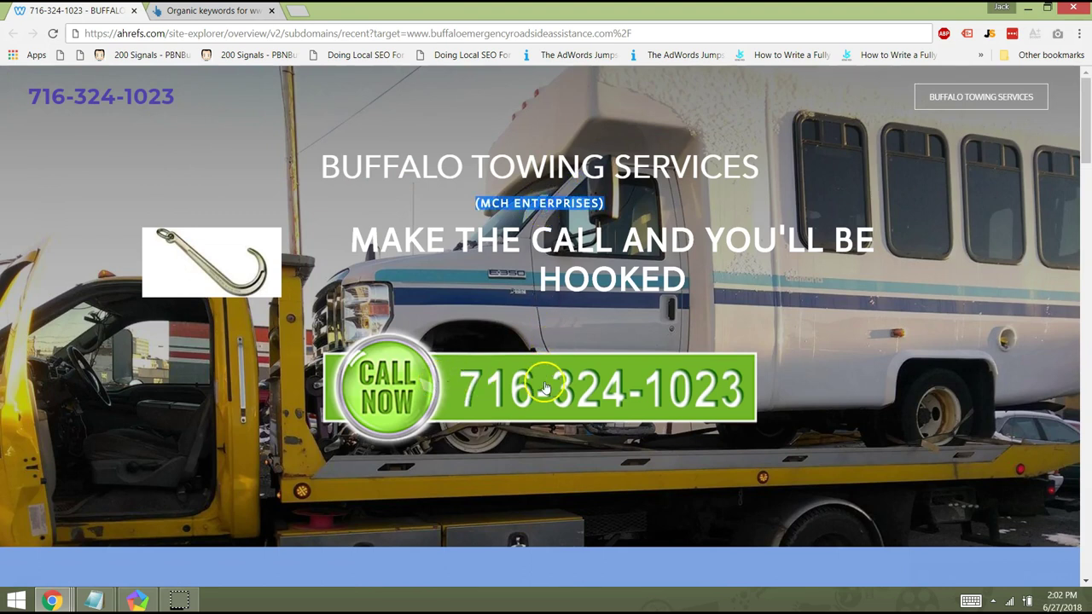
{"action": "scroll", "coordinate": [543, 388], "scroll_direction": "down", "scroll_amount": 1}
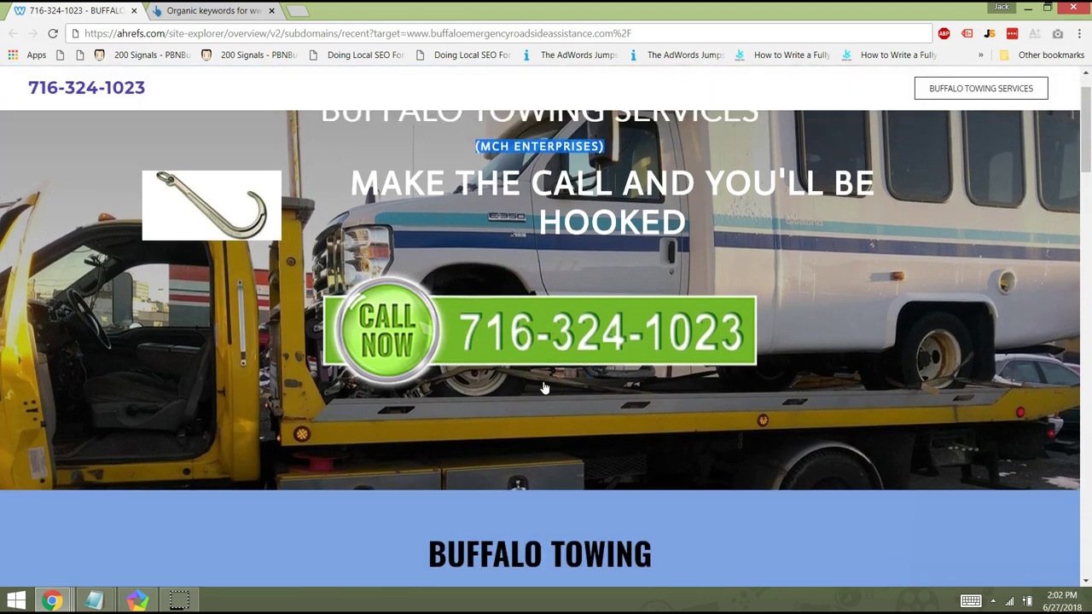
{"action": "scroll", "coordinate": [511, 359], "scroll_direction": "down", "scroll_amount": 4}
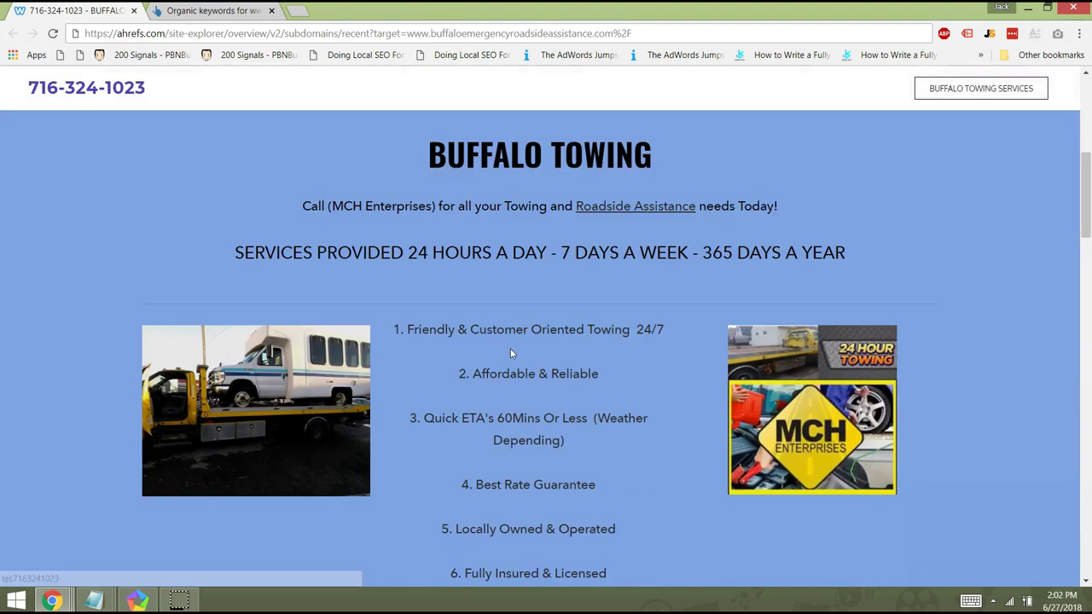
{"action": "scroll", "coordinate": [510, 348], "scroll_direction": "up", "scroll_amount": 3}
{"action": "scroll", "coordinate": [510, 348], "scroll_direction": "down", "scroll_amount": 3}
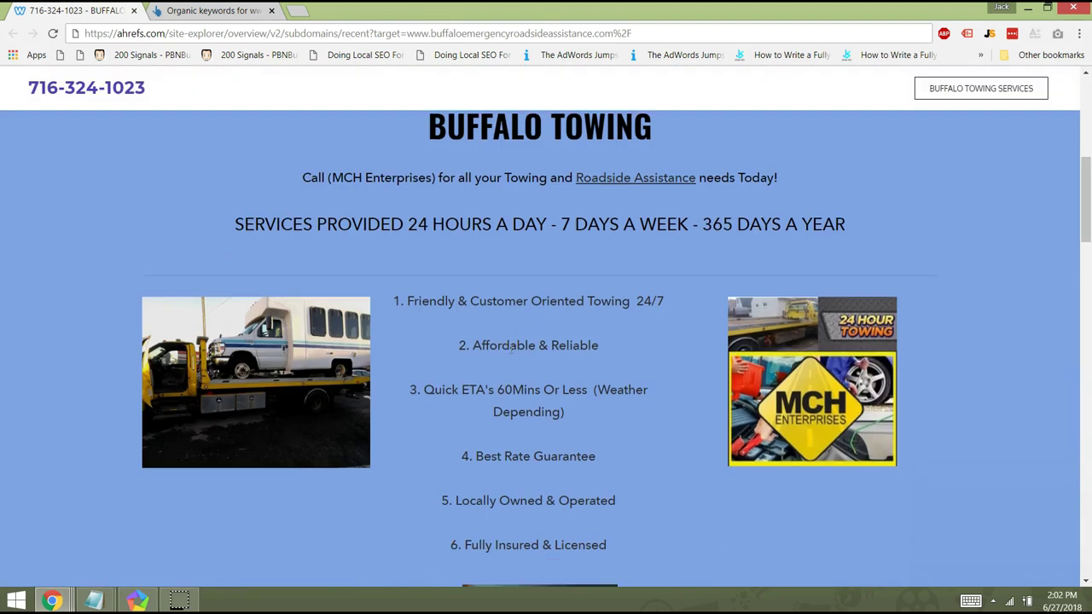
{"action": "scroll", "coordinate": [510, 348], "scroll_direction": "up", "scroll_amount": 3}
{"action": "scroll", "coordinate": [512, 349], "scroll_direction": "up", "scroll_amount": 2}
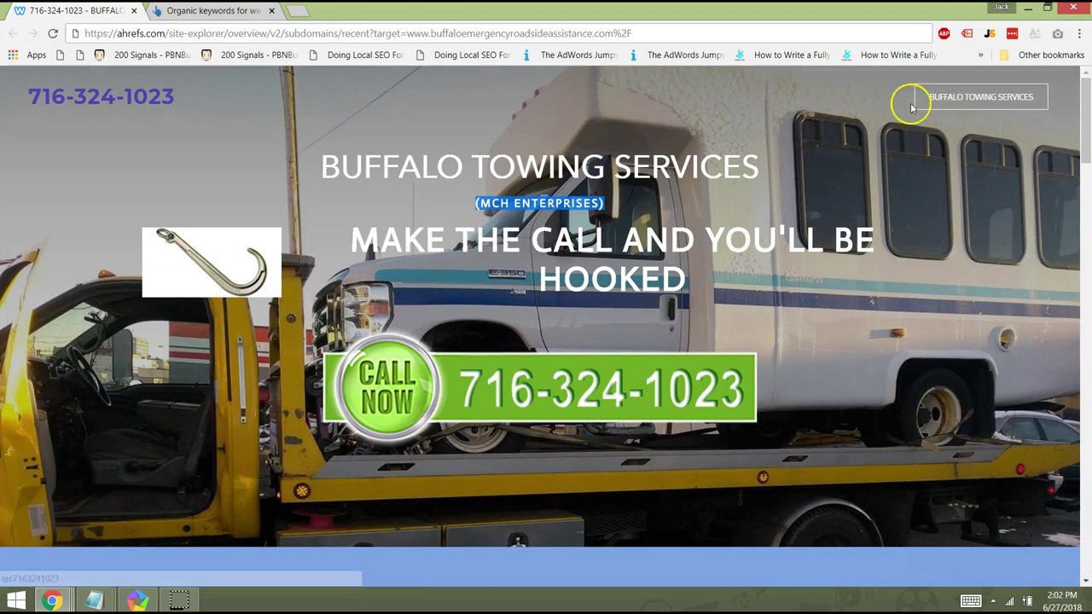
{"action": "mouse_move", "coordinate": [975, 101]}
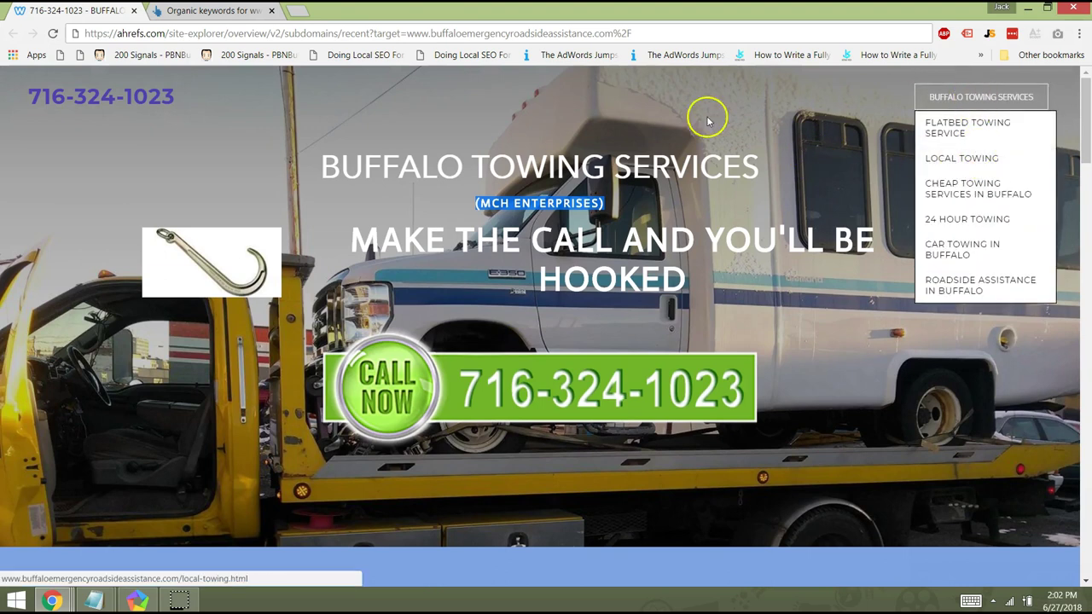
{"action": "scroll", "coordinate": [519, 109], "scroll_direction": "down", "scroll_amount": 5}
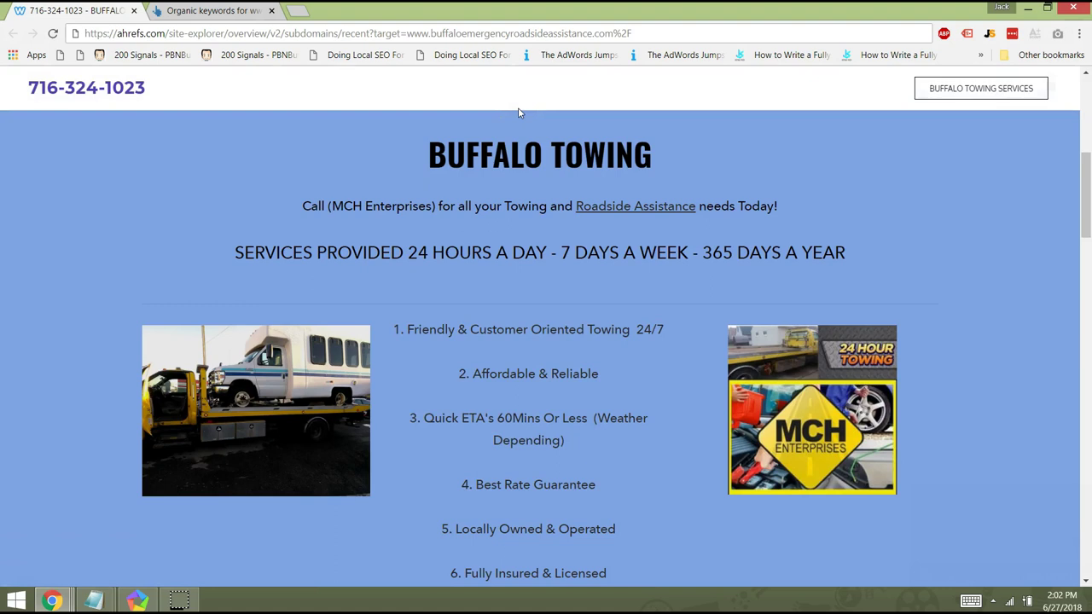
{"action": "scroll", "coordinate": [519, 109], "scroll_direction": "up", "scroll_amount": 5}
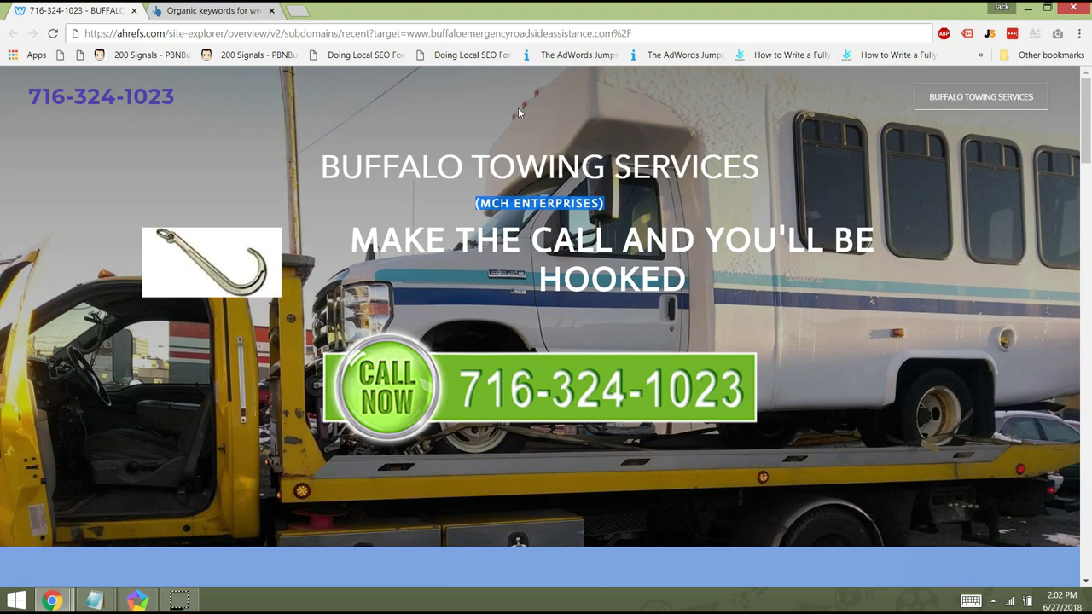
{"action": "scroll", "coordinate": [519, 112], "scroll_direction": "down", "scroll_amount": 15}
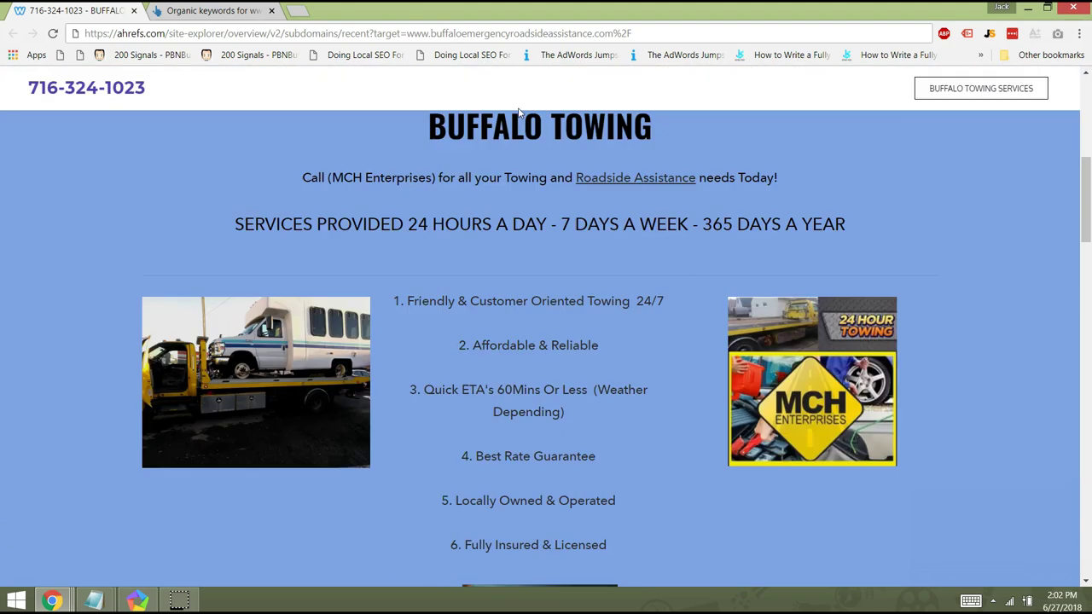
{"action": "scroll", "coordinate": [519, 113], "scroll_direction": "down", "scroll_amount": 6}
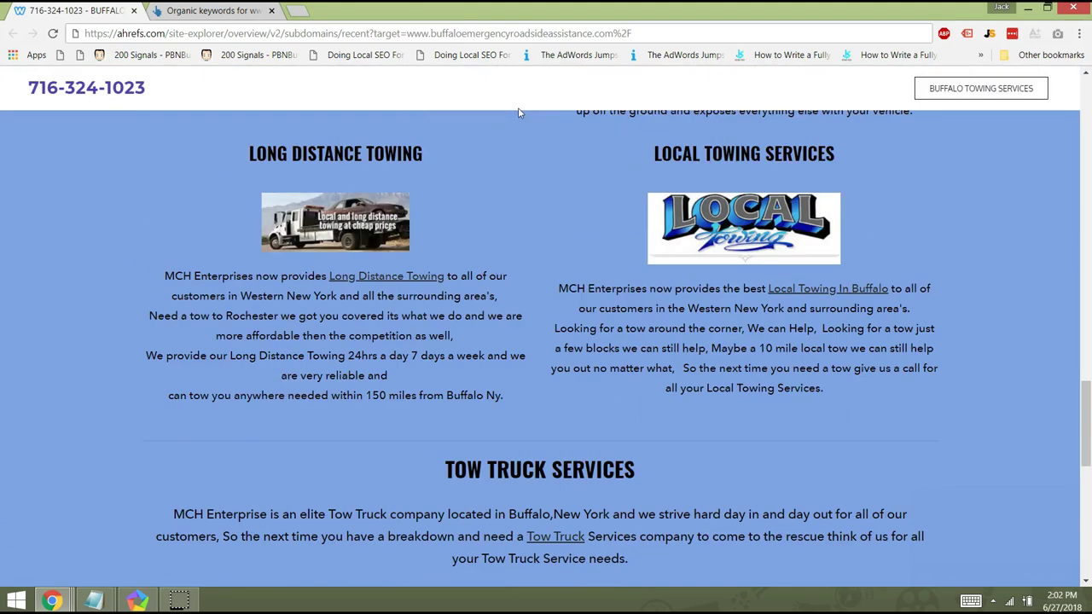
{"action": "scroll", "coordinate": [519, 113], "scroll_direction": "up", "scroll_amount": 10}
{"action": "scroll", "coordinate": [518, 112], "scroll_direction": "up", "scroll_amount": 5}
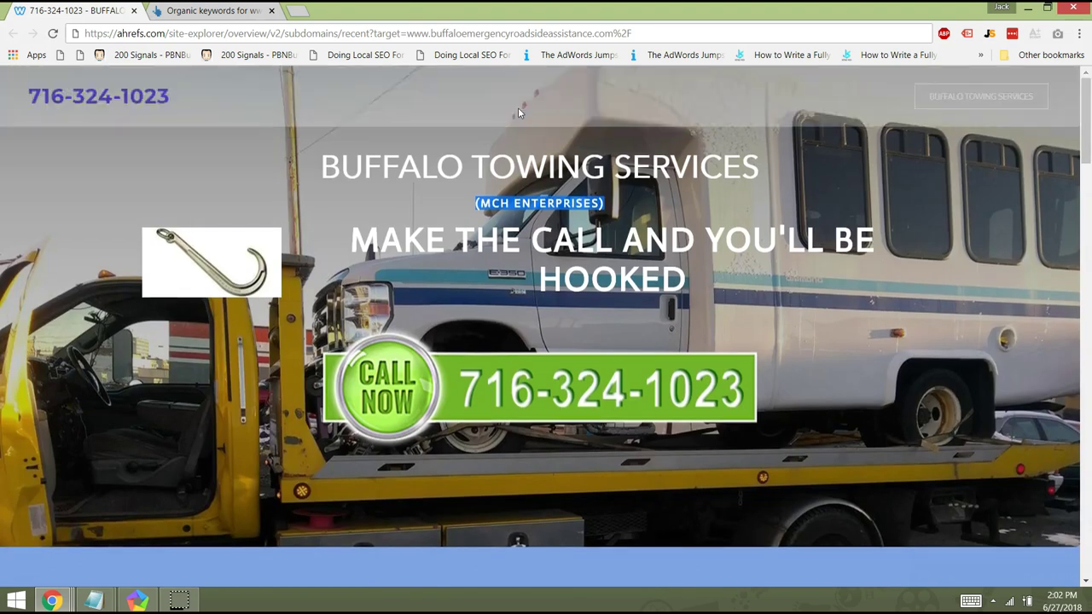
{"action": "scroll", "coordinate": [518, 112], "scroll_direction": "down", "scroll_amount": 1}
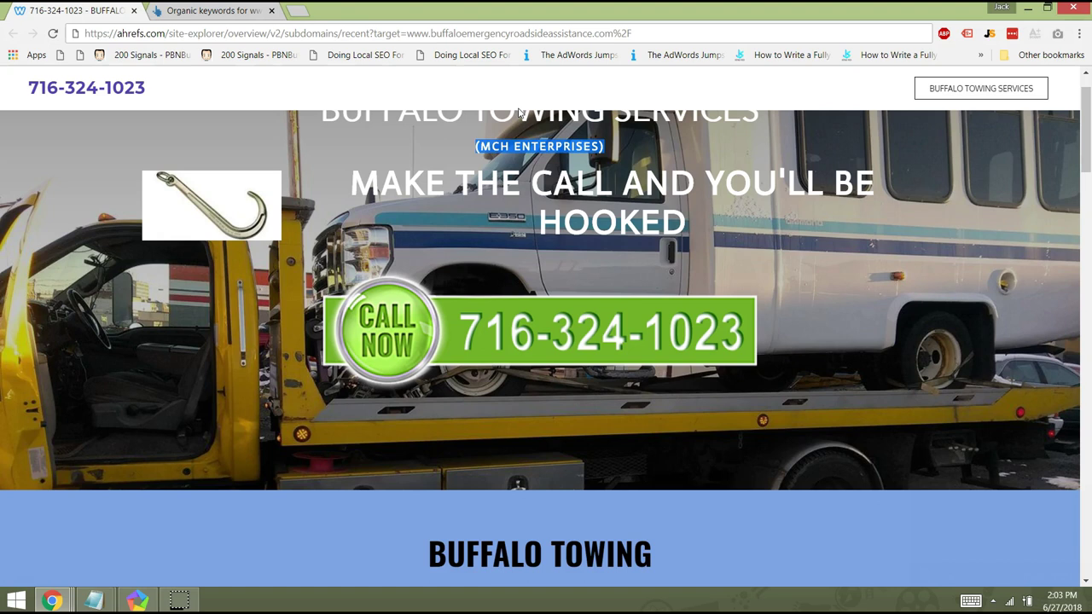
{"action": "scroll", "coordinate": [518, 111], "scroll_direction": "up", "scroll_amount": 1}
{"action": "scroll", "coordinate": [518, 111], "scroll_direction": "down", "scroll_amount": 10}
{"action": "scroll", "coordinate": [518, 111], "scroll_direction": "up", "scroll_amount": 5}
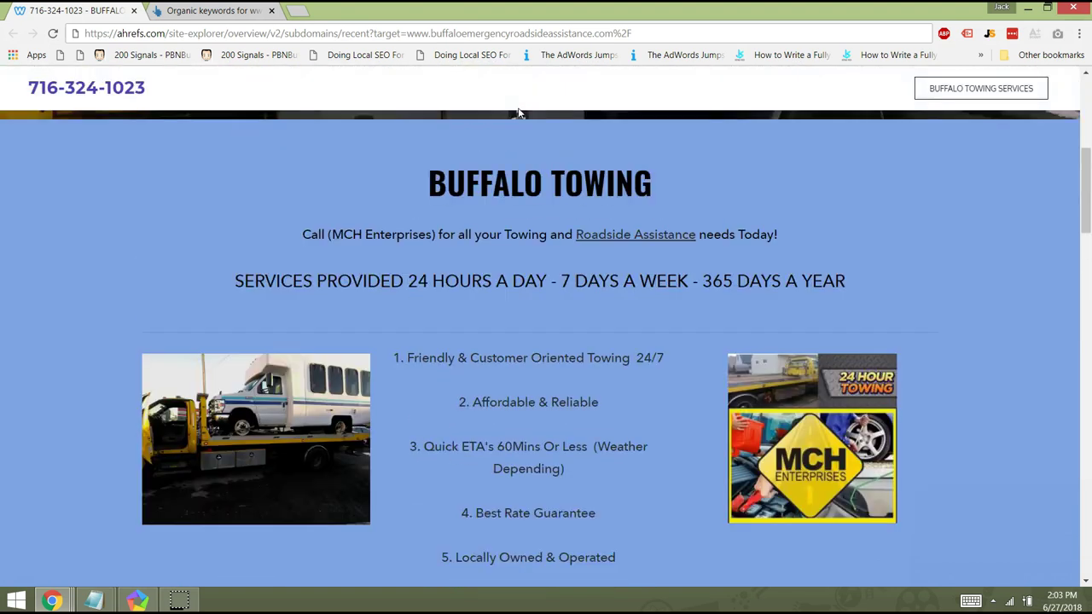
{"action": "scroll", "coordinate": [518, 111], "scroll_direction": "down", "scroll_amount": 1}
{"action": "scroll", "coordinate": [518, 111], "scroll_direction": "down", "scroll_amount": 1}
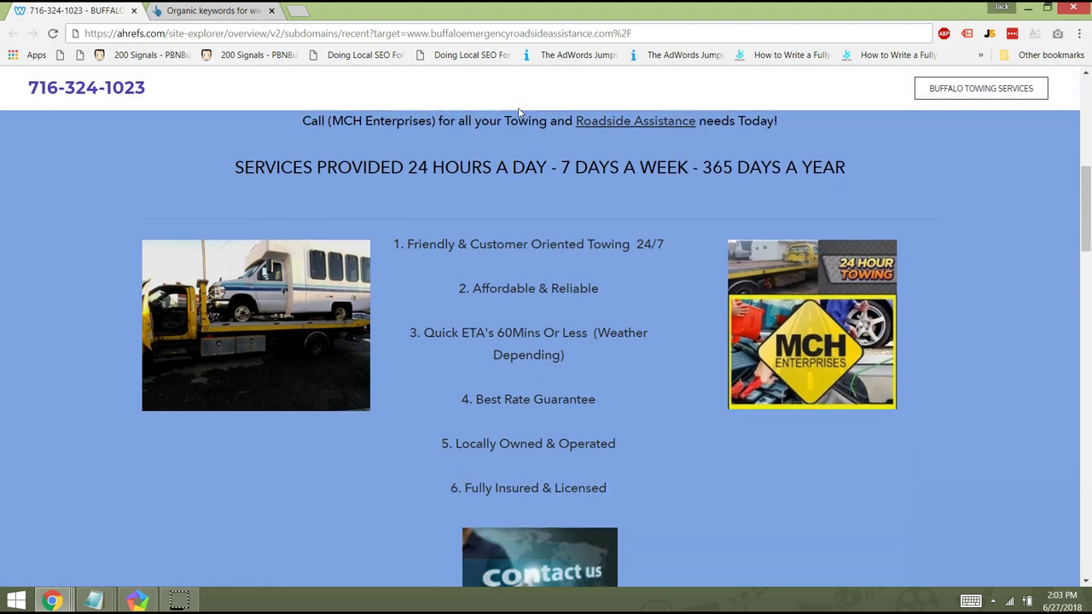
{"action": "scroll", "coordinate": [518, 111], "scroll_direction": "down", "scroll_amount": 1}
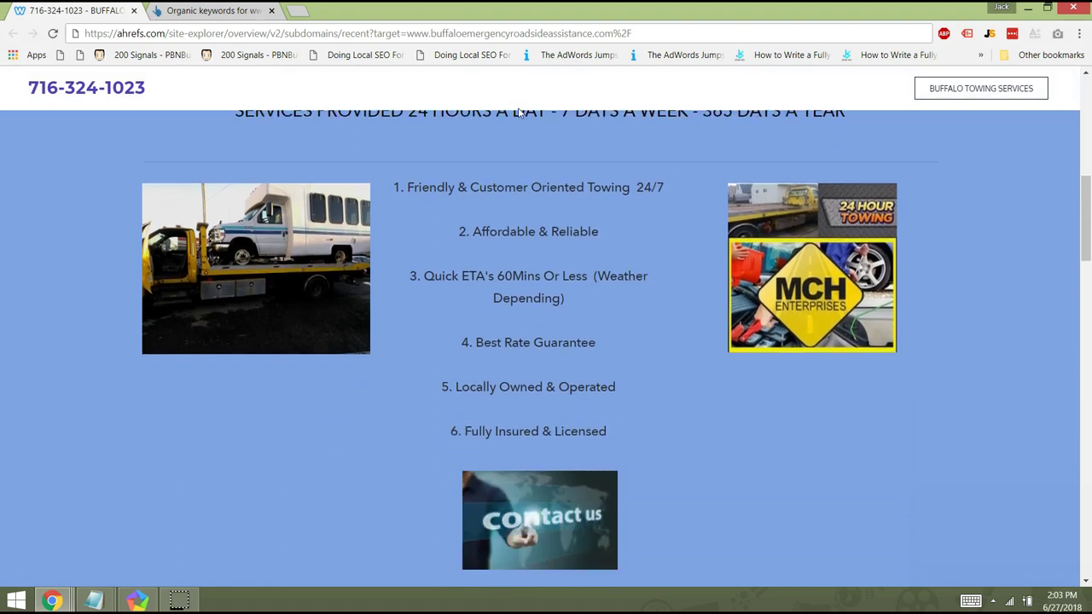
{"action": "scroll", "coordinate": [518, 111], "scroll_direction": "up", "scroll_amount": 10}
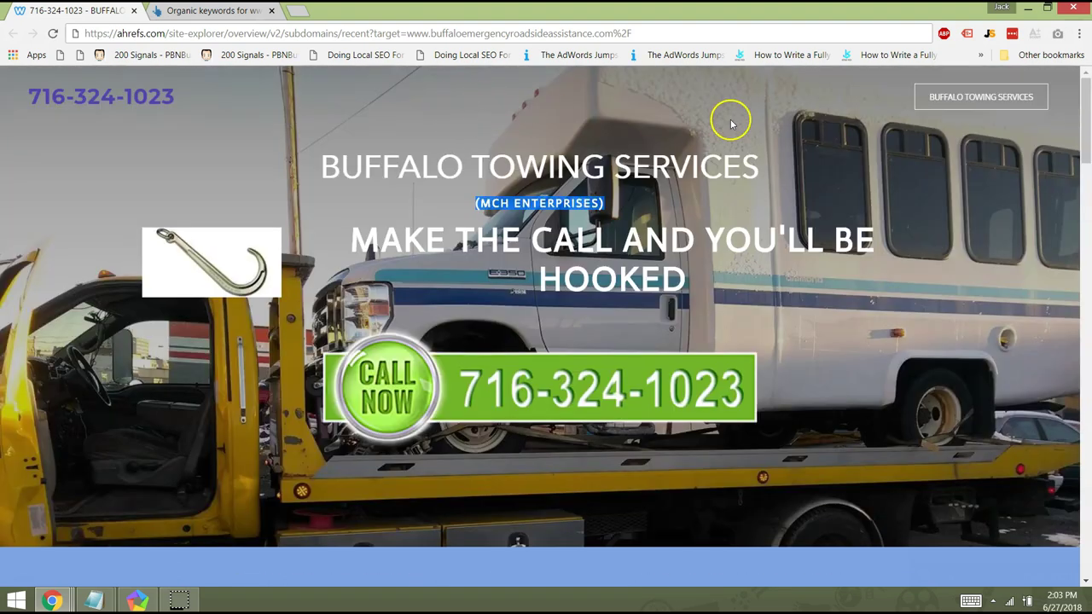
Step: Open the BUFFALO TOWING SERVICES dropdown and pick Cheap Towing Services in Buffalo
{"action": "mouse_move", "coordinate": [938, 101]}
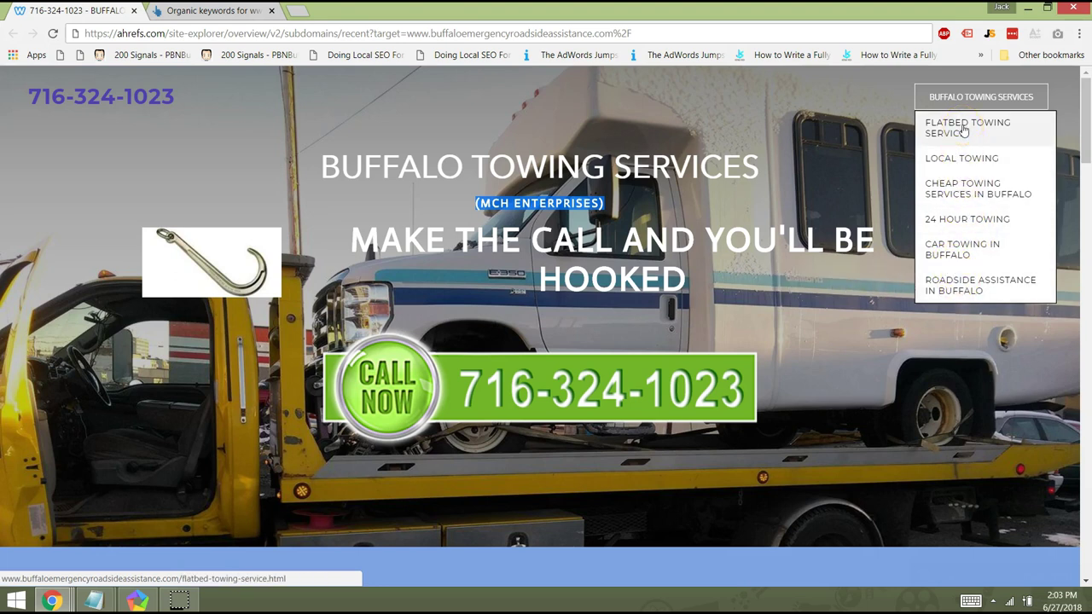
{"action": "left_click", "coordinate": [963, 195]}
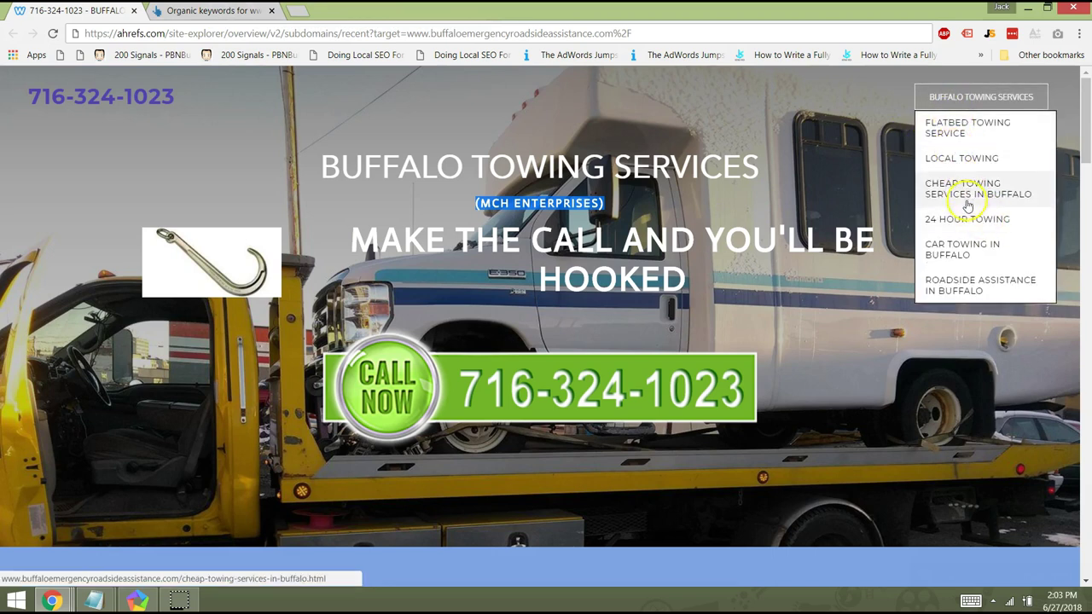
{"action": "scroll", "coordinate": [788, 196], "scroll_direction": "down", "scroll_amount": 10}
{"action": "scroll", "coordinate": [789, 200], "scroll_direction": "up", "scroll_amount": 5}
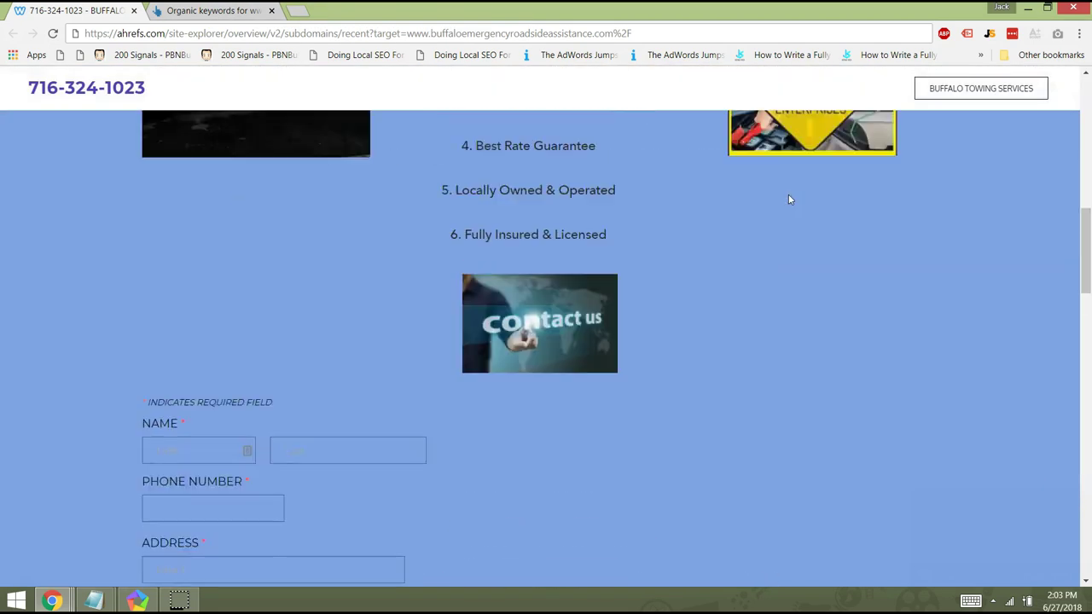
{"action": "scroll", "coordinate": [789, 199], "scroll_direction": "down", "scroll_amount": 2}
{"action": "scroll", "coordinate": [417, 268], "scroll_direction": "down", "scroll_amount": 5}
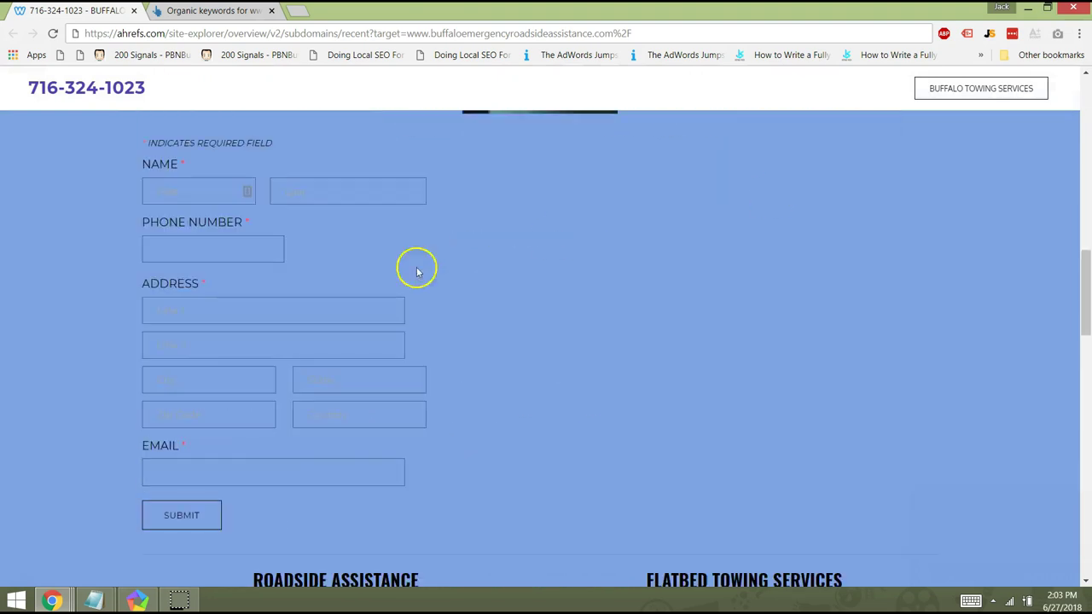
{"action": "scroll", "coordinate": [190, 296], "scroll_direction": "up", "scroll_amount": 10}
{"action": "scroll", "coordinate": [192, 298], "scroll_direction": "down", "scroll_amount": 5}
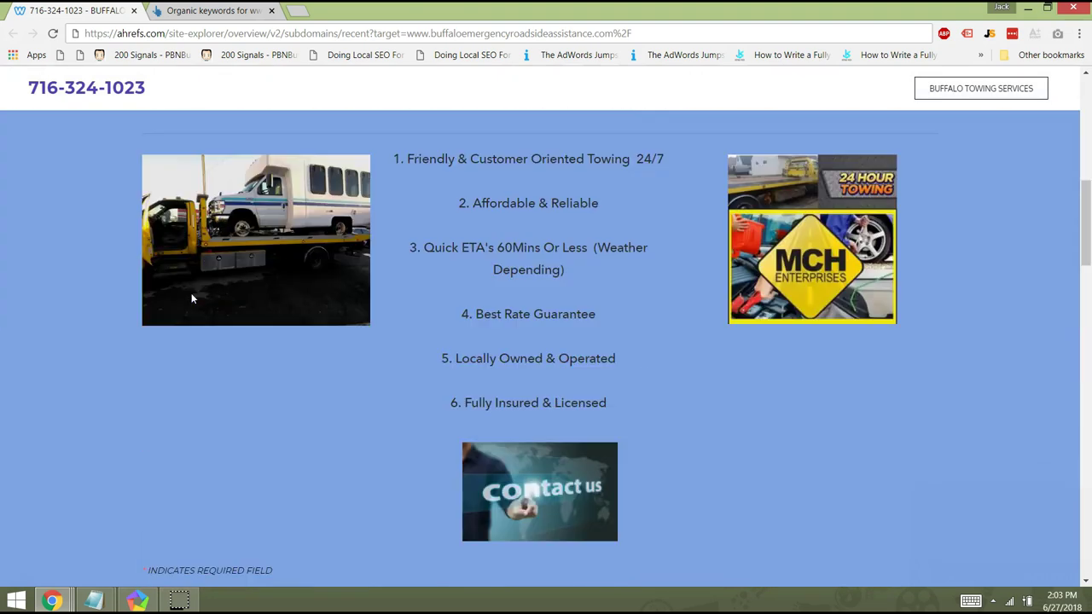
{"action": "scroll", "coordinate": [192, 298], "scroll_direction": "up", "scroll_amount": 8}
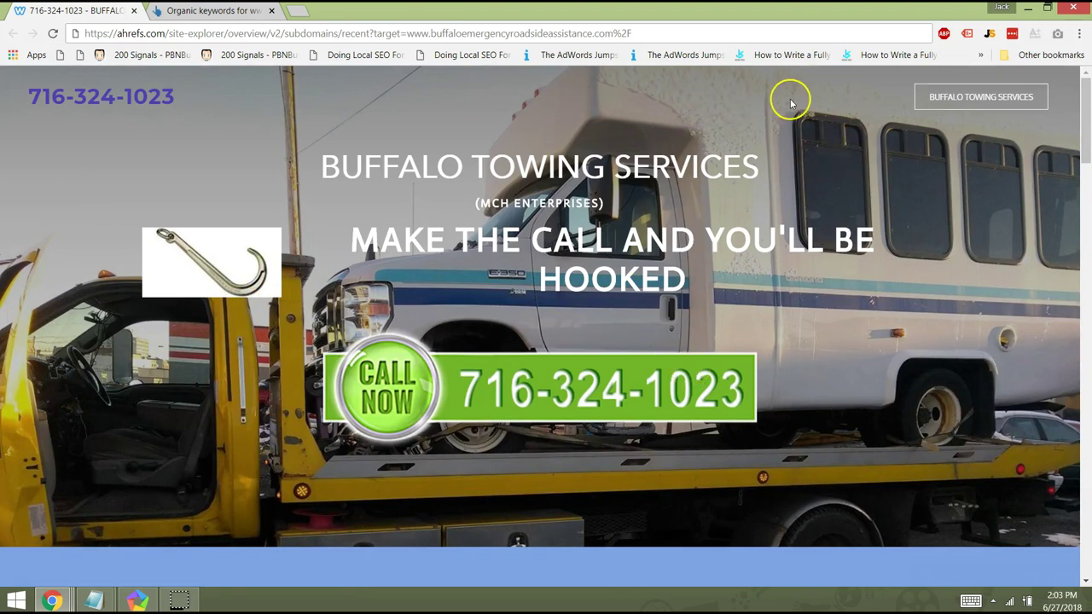
{"action": "scroll", "coordinate": [793, 103], "scroll_direction": "down", "scroll_amount": 5}
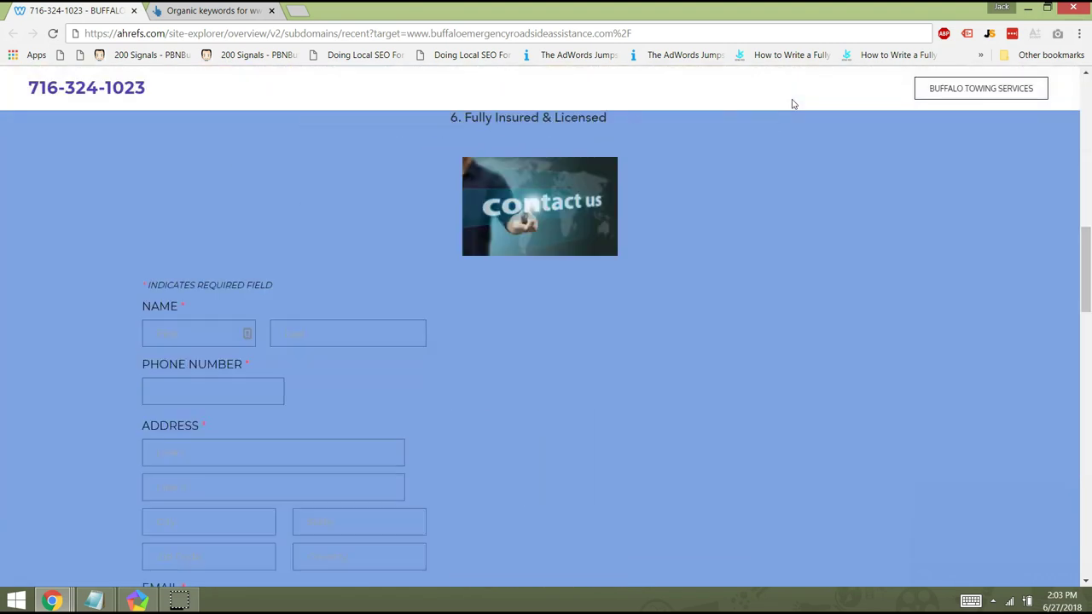
{"action": "scroll", "coordinate": [793, 103], "scroll_direction": "down", "scroll_amount": 3}
{"action": "left_click", "coordinate": [242, 209]}
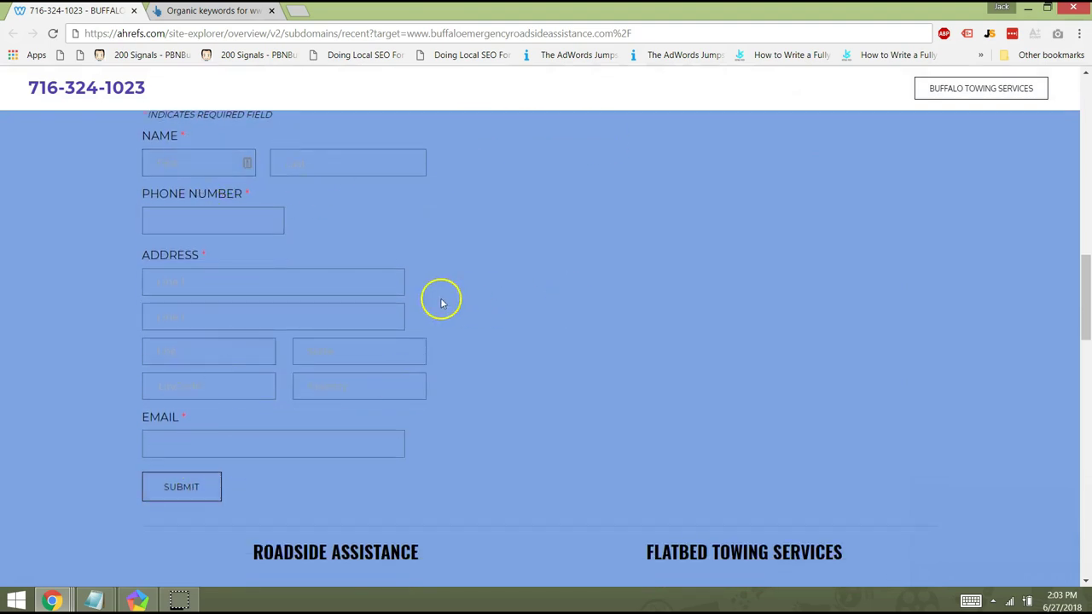
{"action": "left_click", "coordinate": [313, 283]}
{"action": "left_click", "coordinate": [470, 322]}
{"action": "left_click", "coordinate": [256, 277]}
{"action": "left_click", "coordinate": [95, 280]}
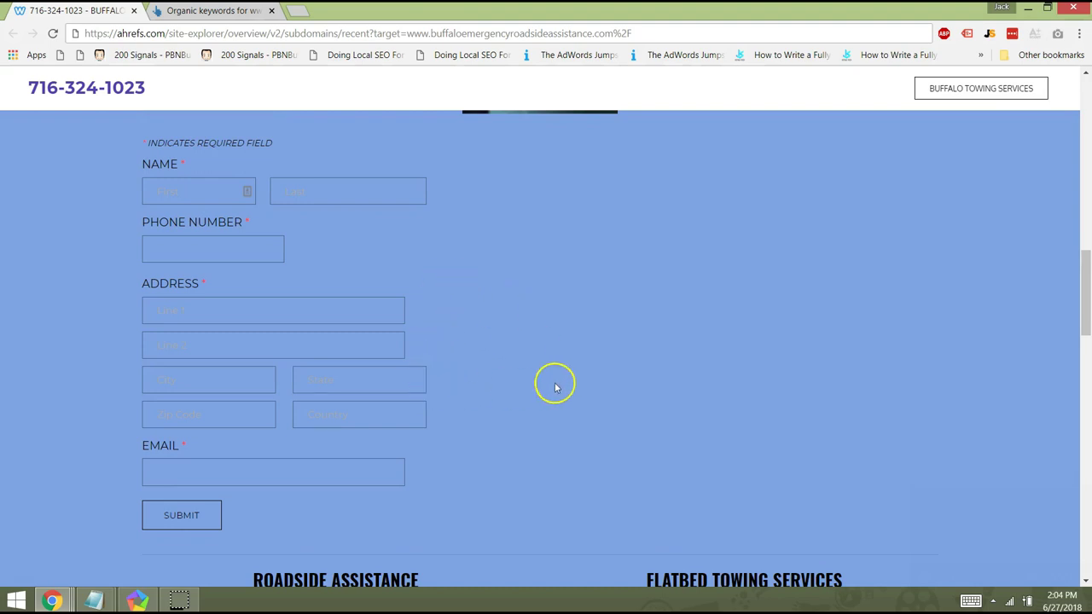
{"action": "scroll", "coordinate": [555, 385], "scroll_direction": "down", "scroll_amount": 6}
{"action": "scroll", "coordinate": [554, 385], "scroll_direction": "up", "scroll_amount": 5}
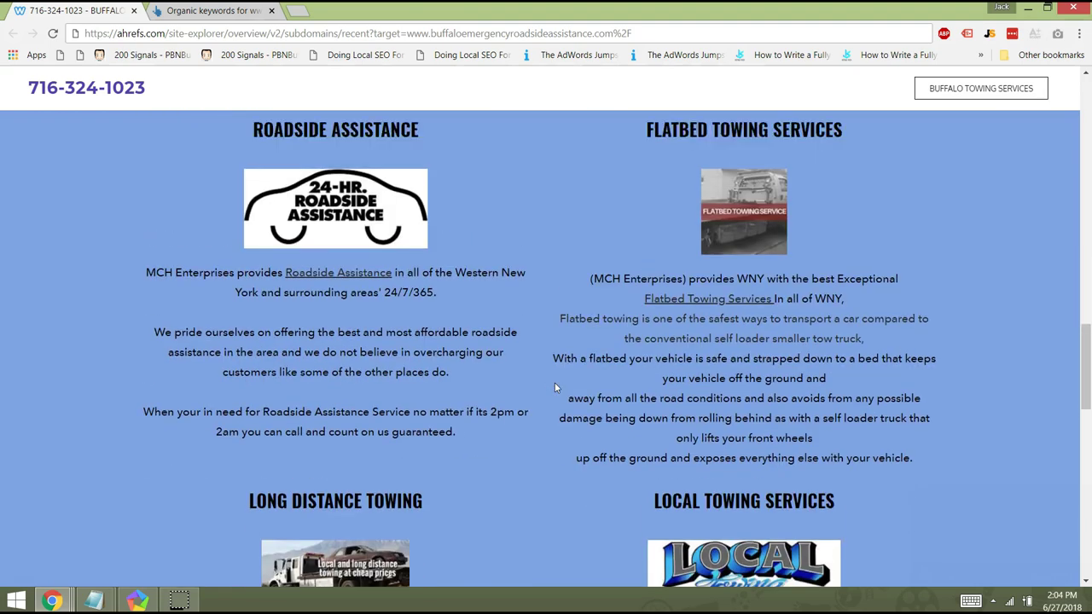
{"action": "scroll", "coordinate": [555, 388], "scroll_direction": "up", "scroll_amount": 6}
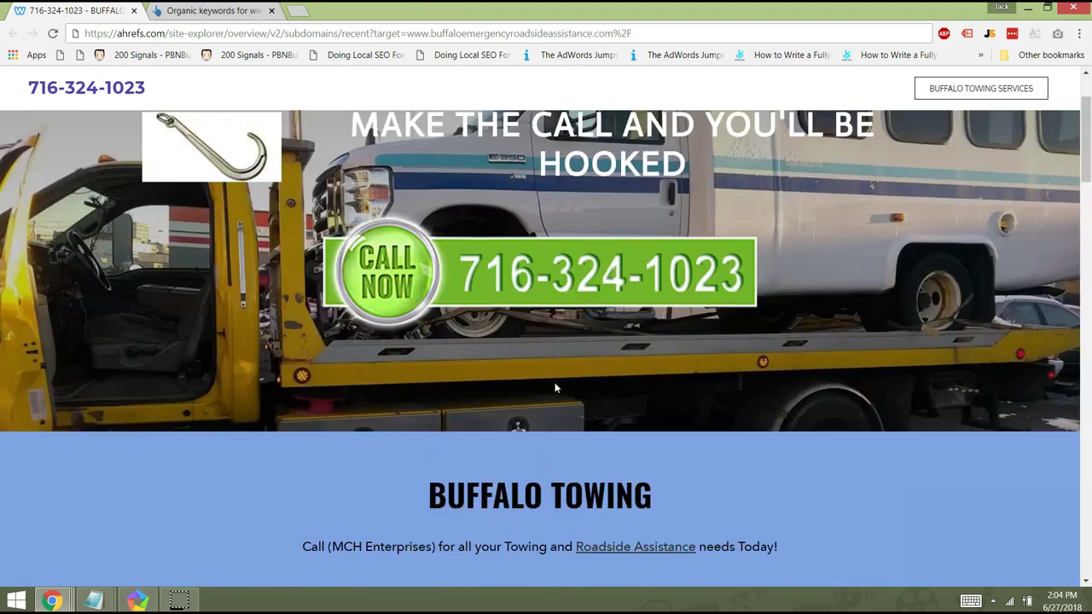
{"action": "scroll", "coordinate": [555, 388], "scroll_direction": "up", "scroll_amount": 2}
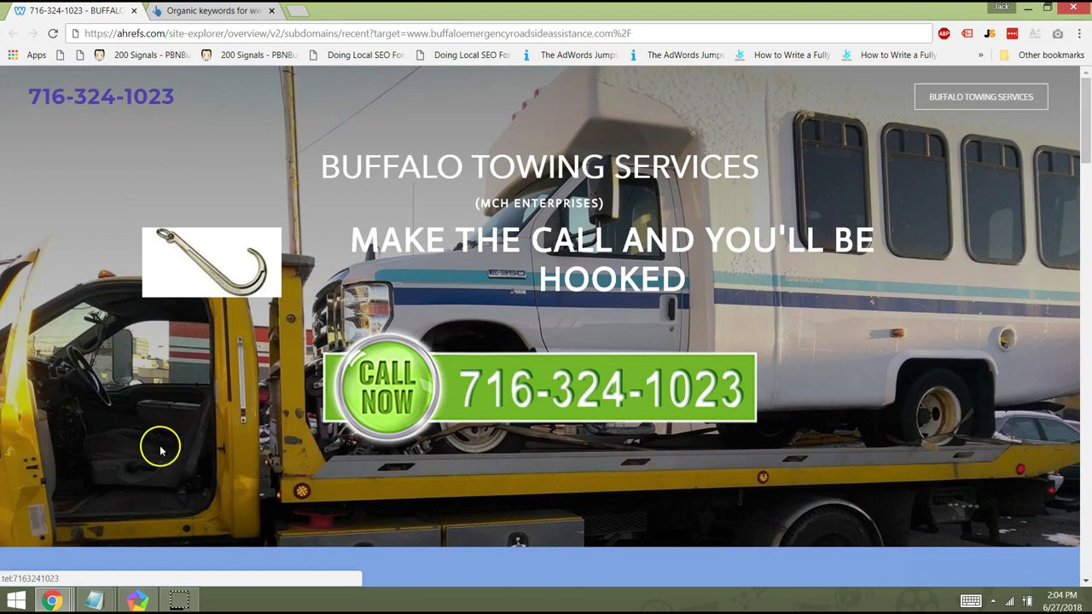